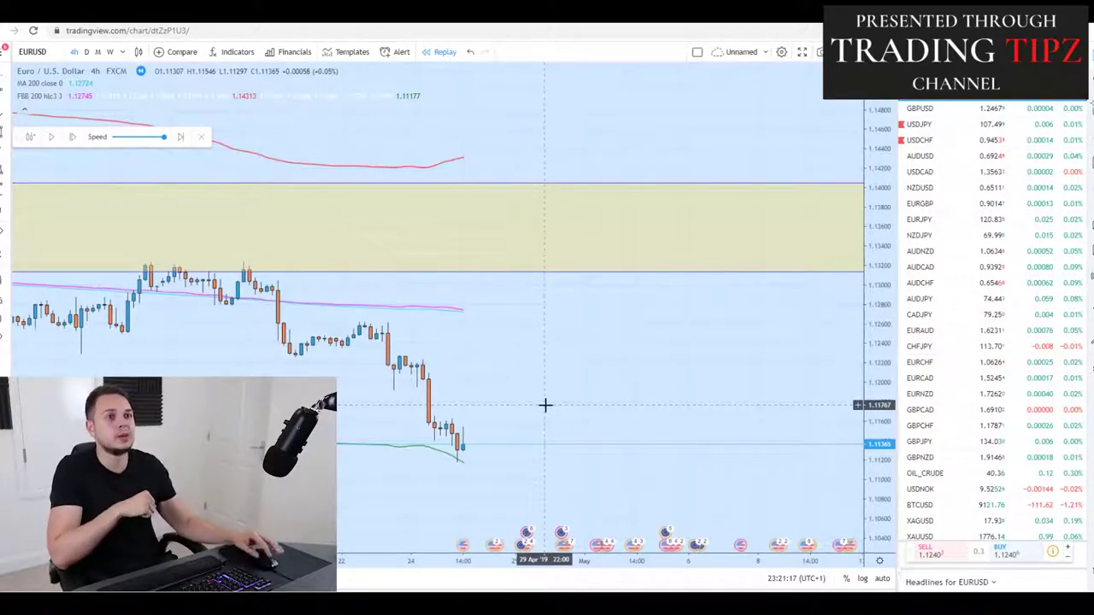
Look up the Fibonacci Bollinger Bands script in the public indicator library
click(236, 52)
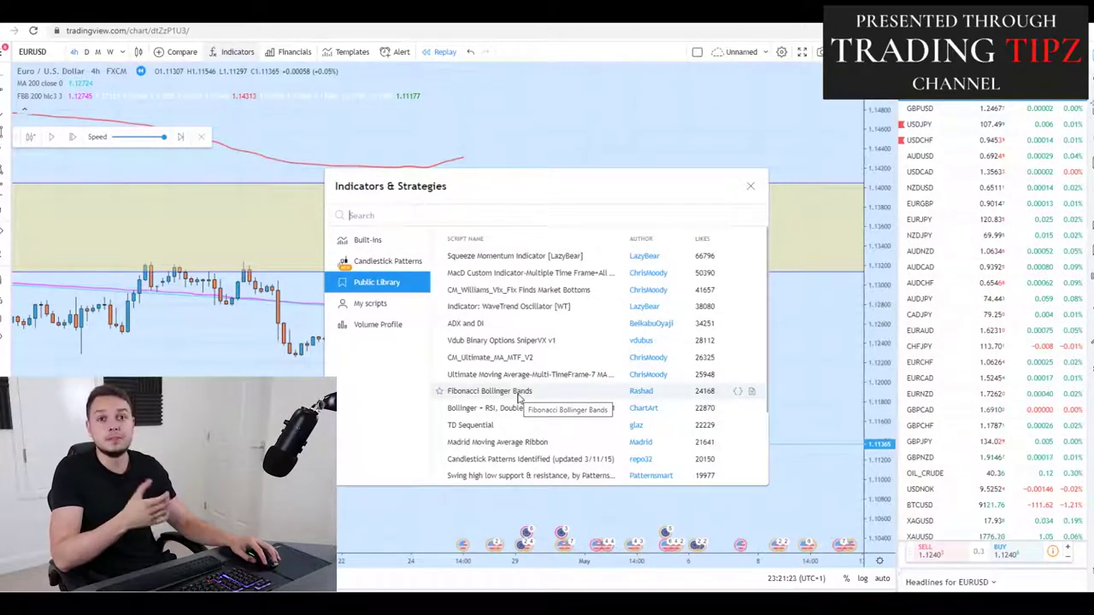
click(750, 185)
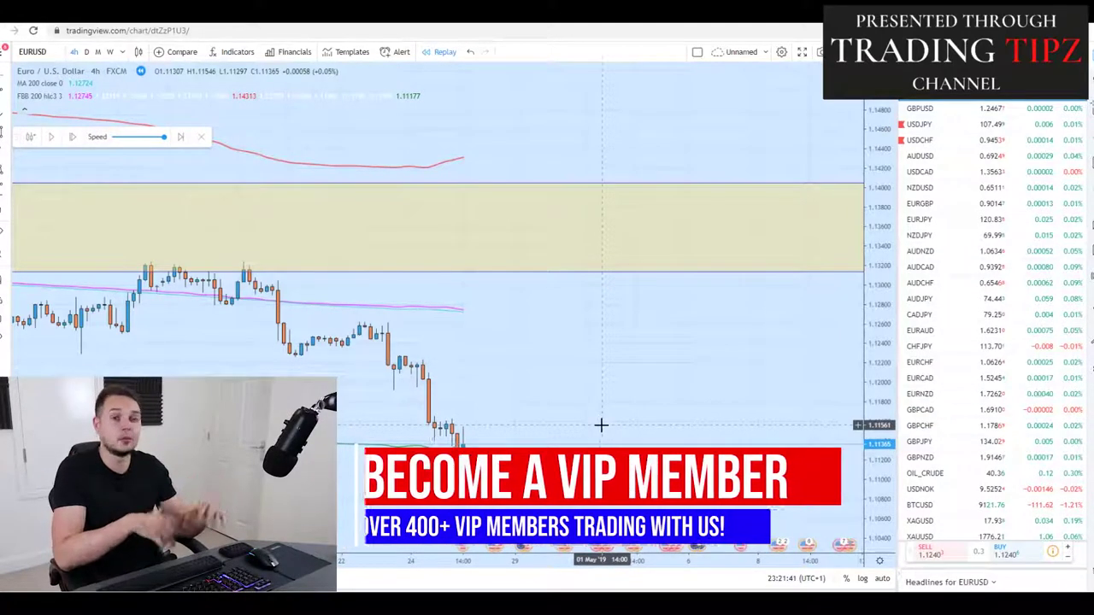
Circle the latest section of the red upper band with the Brush, and undo the circle
scroll(601, 424, down, 2)
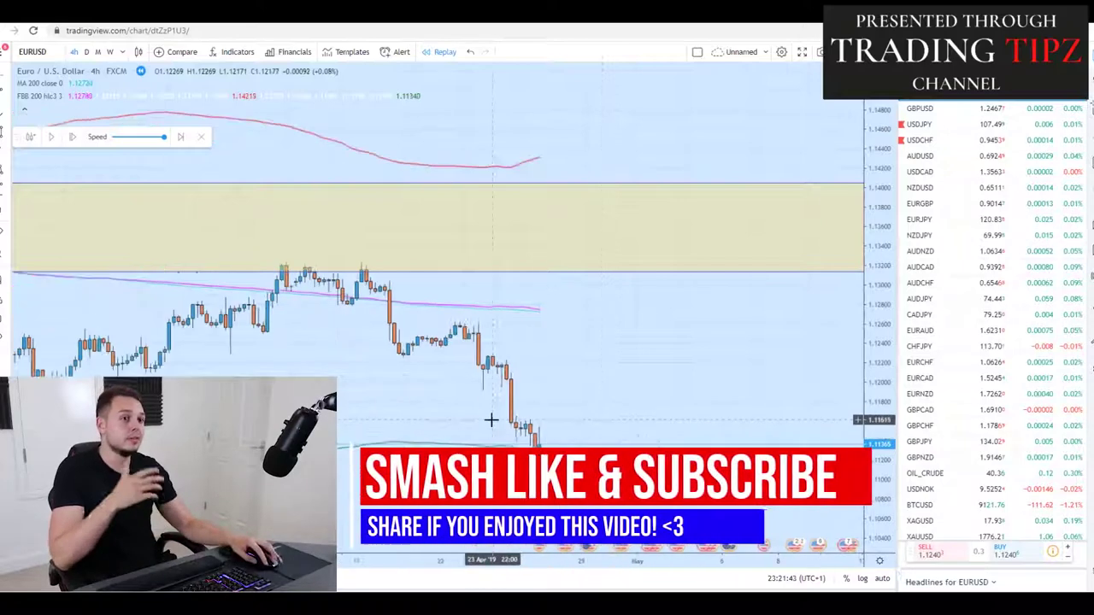
click(6, 136)
click(38, 132)
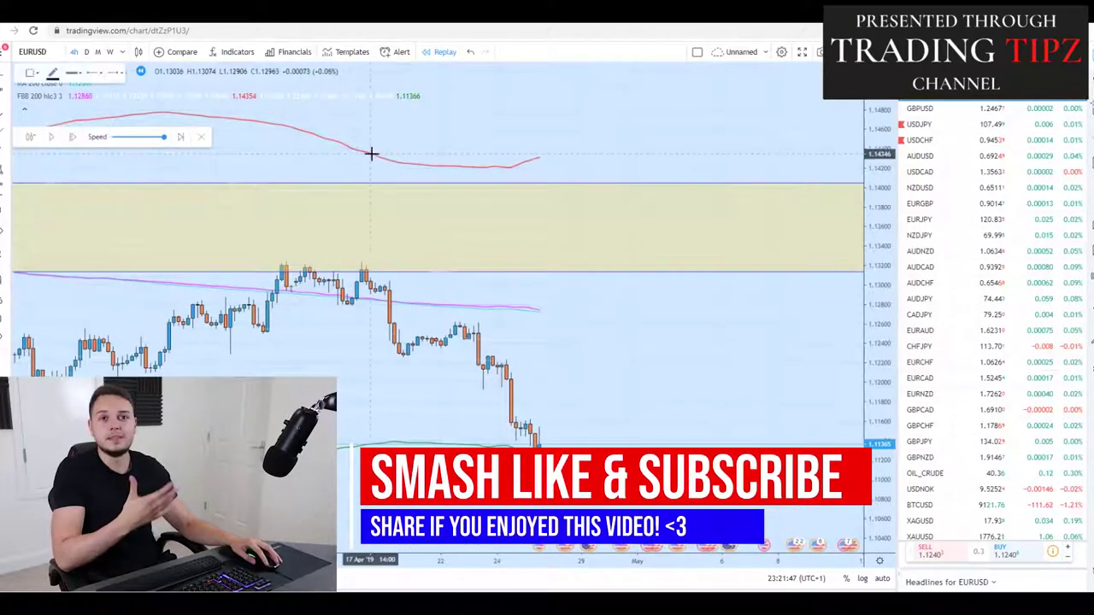
drag(567, 131, 476, 103)
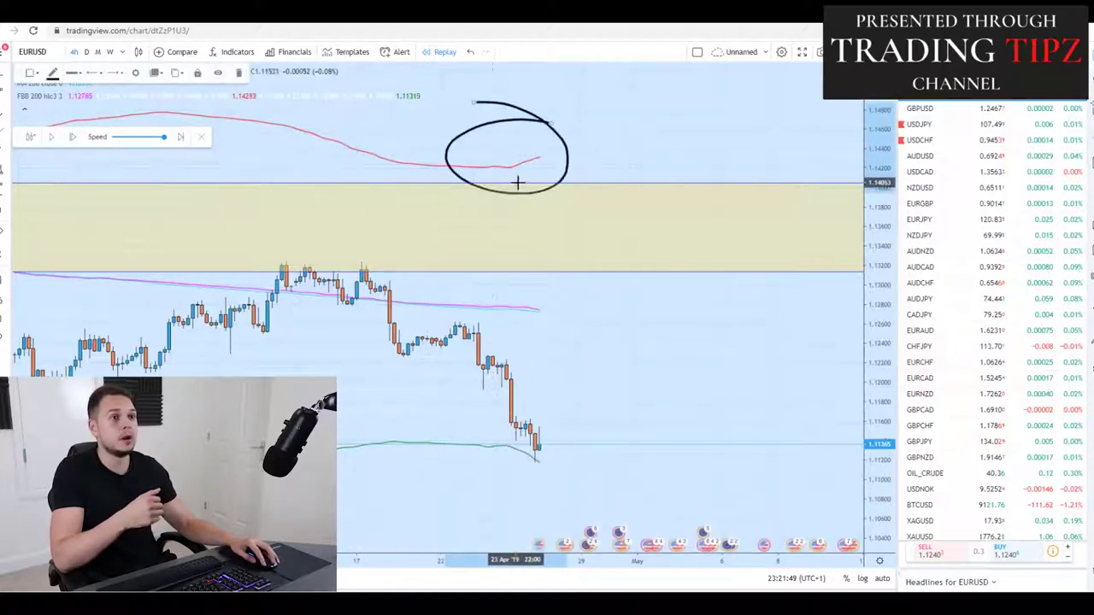
key(ctrl+z)
Circle the ends of the green lower band and the middle band with the Brush, removing each mark
mouse_move(532, 439)
mouse_down()
mouse_move(447, 415)
mouse_move(498, 396)
mouse_up()
key(Delete)
mouse_move(534, 281)
mouse_down()
mouse_move(477, 279)
mouse_move(532, 276)
mouse_up()
key(Delete)
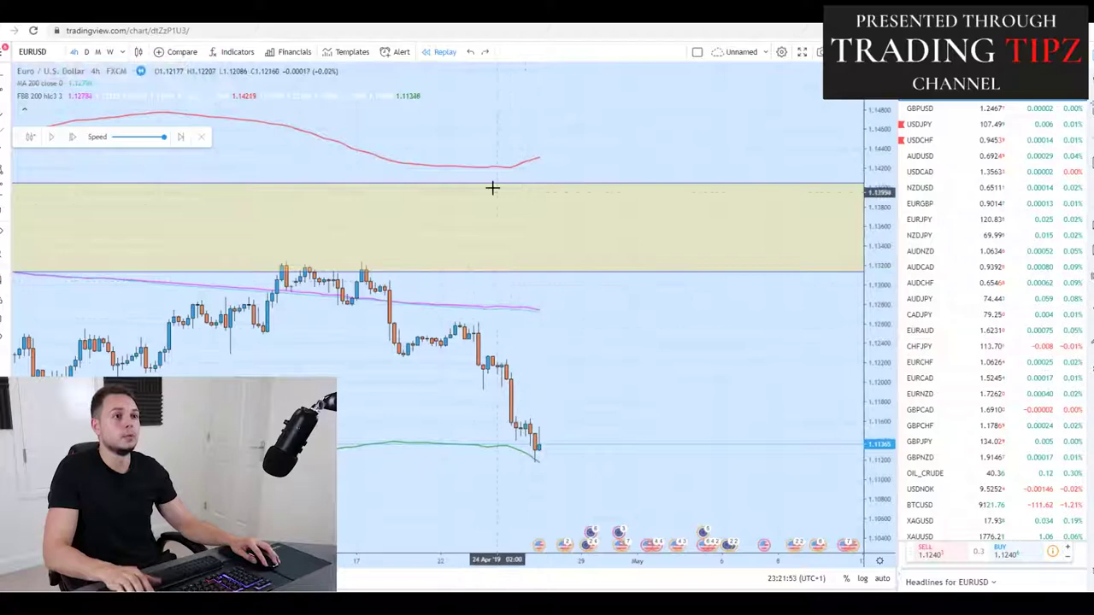
mouse_move(525, 447)
mouse_down()
mouse_move(488, 447)
mouse_move(530, 431)
mouse_up()
key(Delete)
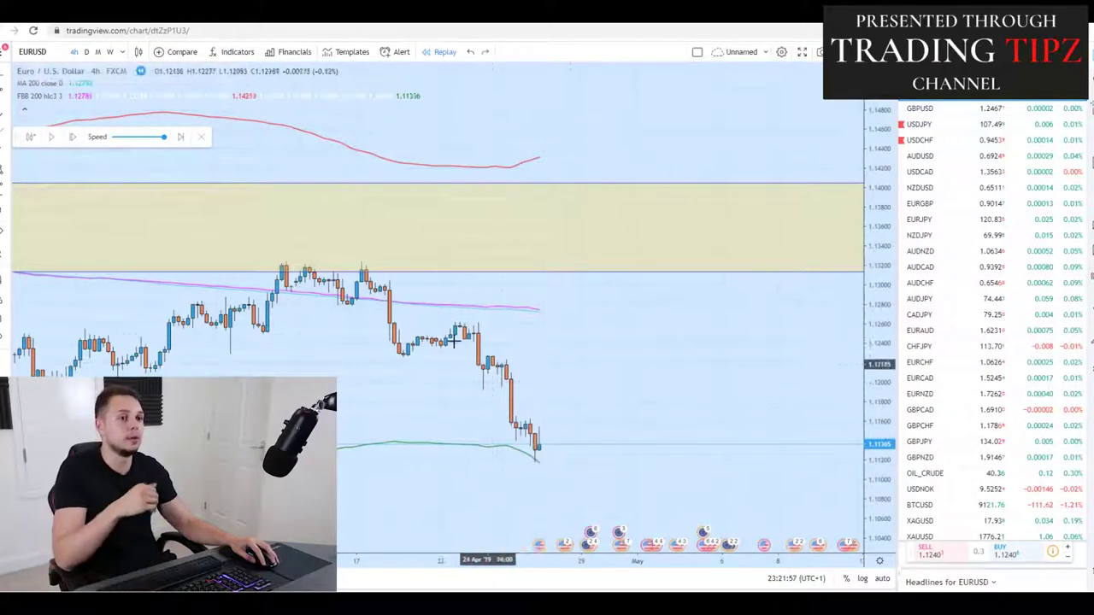
Sketch freehand Brush strokes along the falling EURUSD candles to outline the downtrend channel, and undo them all
scroll(505, 339, up, 2)
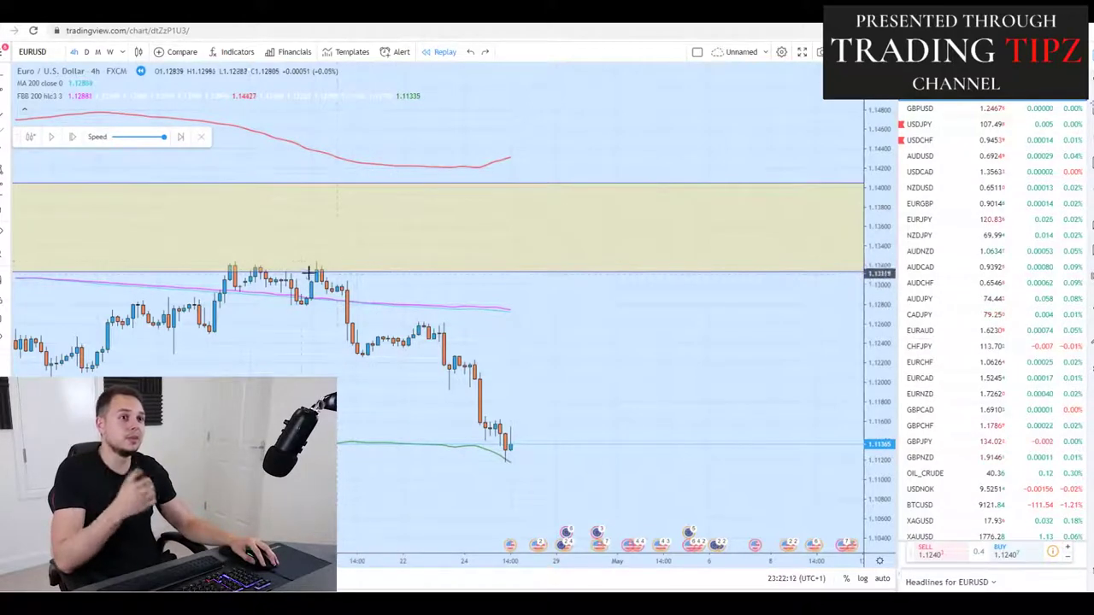
drag(294, 247, 557, 398)
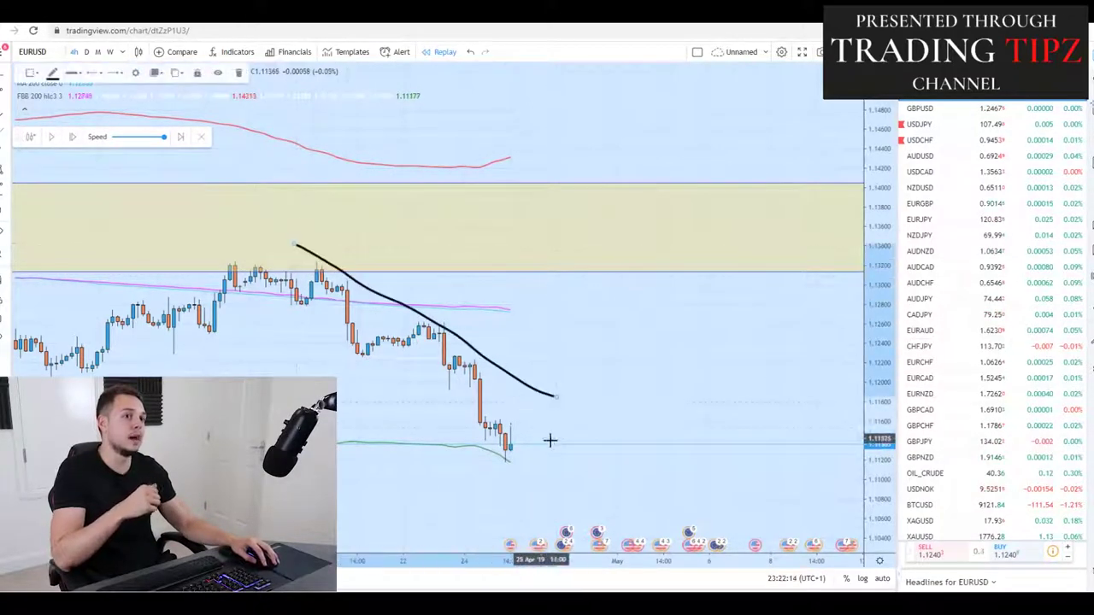
key(ctrl+z)
drag(246, 255, 506, 478)
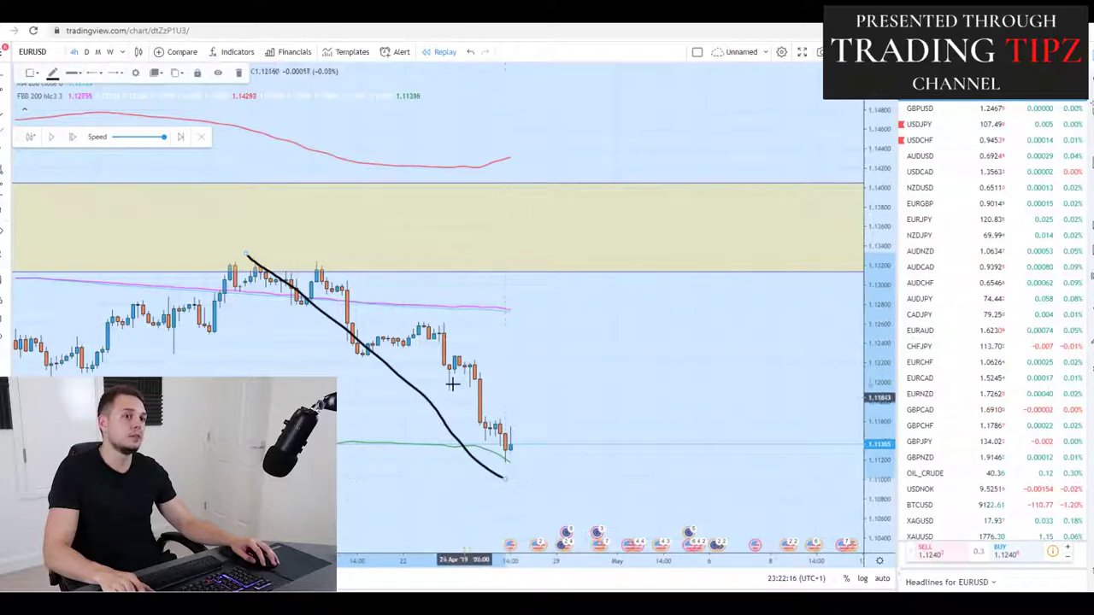
drag(289, 231, 588, 426)
key(ctrl+z)
key(ctrl+z)
scroll(552, 349, up, 1)
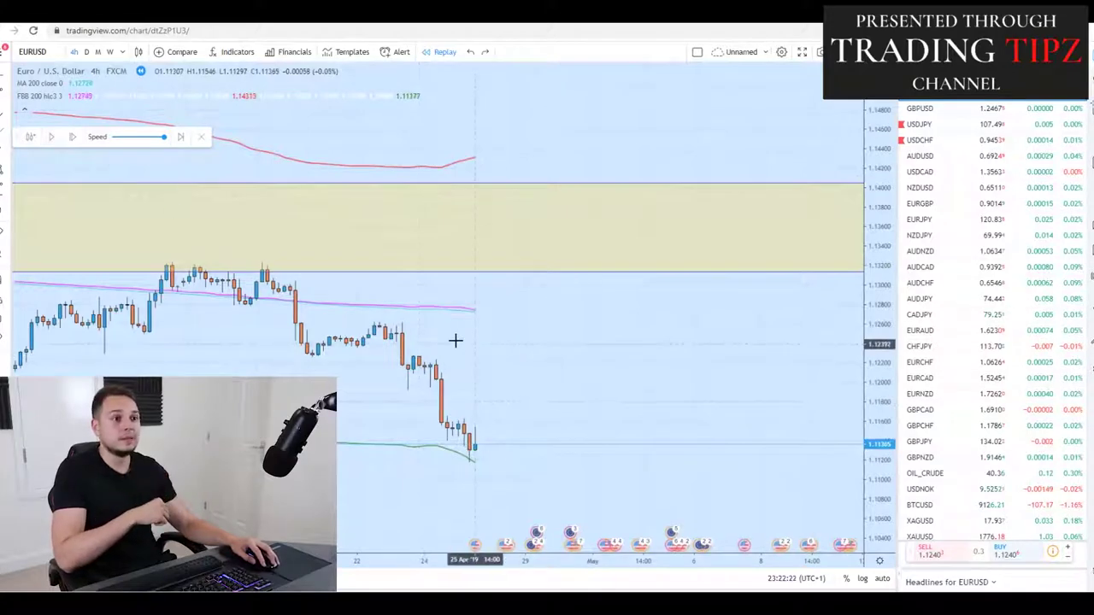
drag(251, 248, 429, 370)
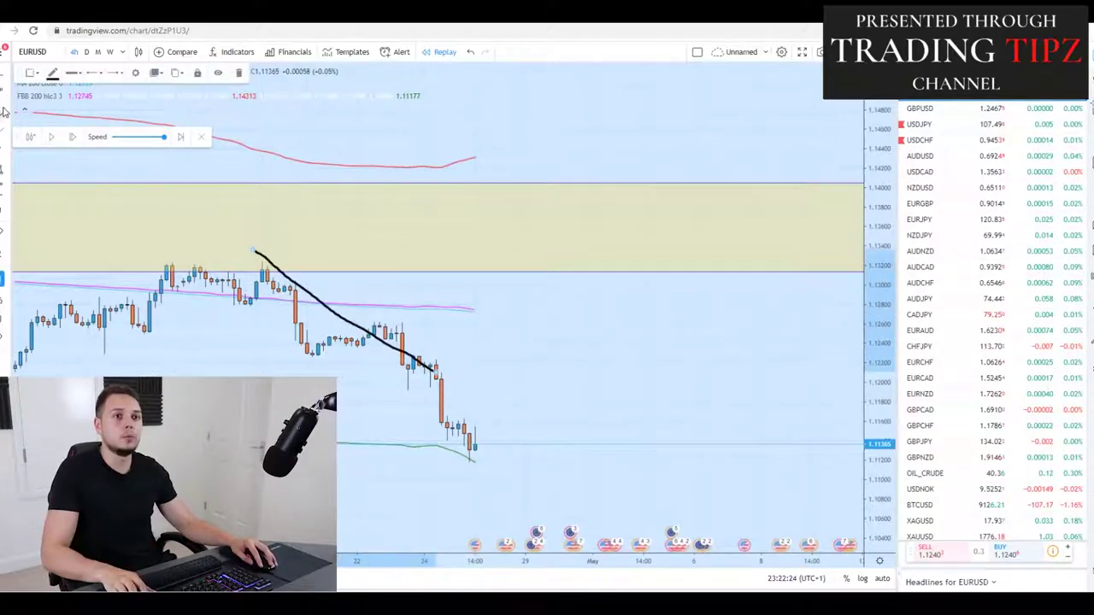
key(ctrl+z)
Draw two parallel descending trend lines, one along the downtrend's highs and one along its lows, ending near 30 Apr
key(alt+t)
click(205, 231)
drag(332, 291, 576, 423)
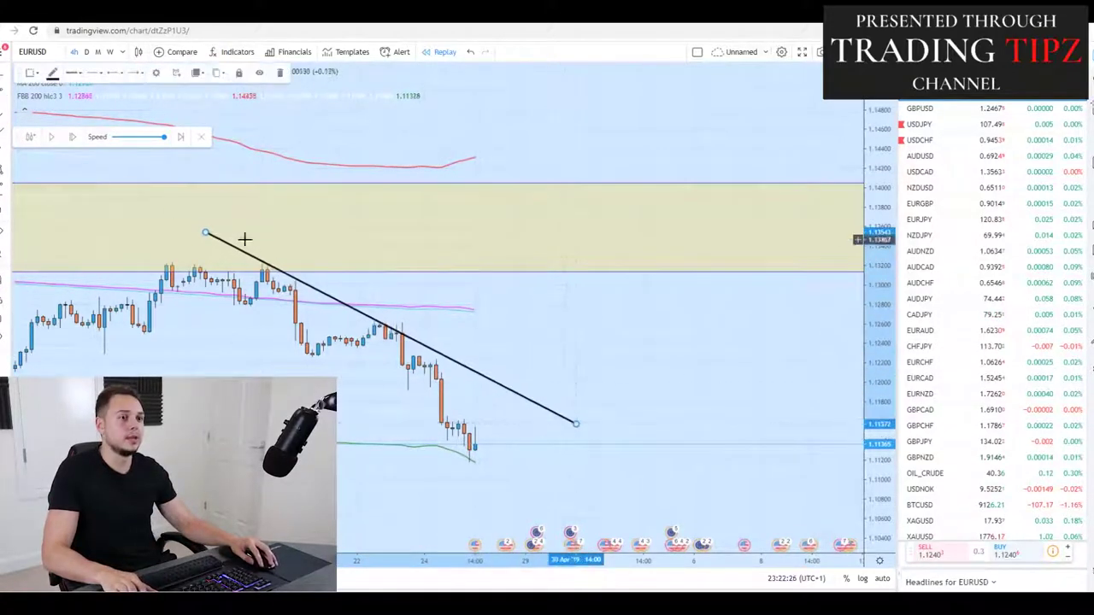
mouse_move(137, 261)
mouse_down()
mouse_move(384, 439)
mouse_move(558, 504)
mouse_up()
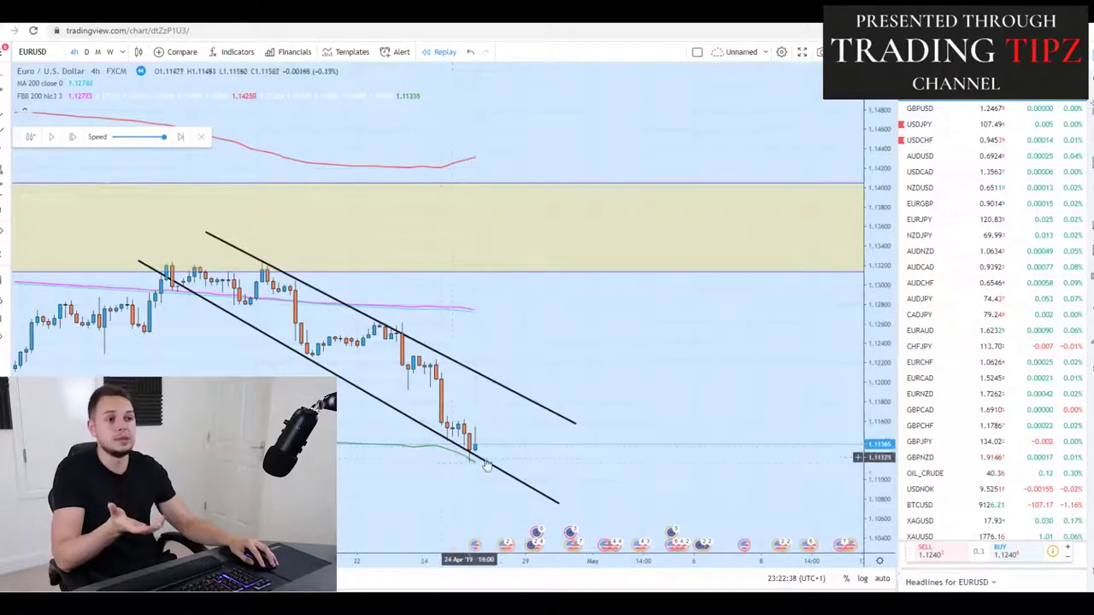
Brush an upward arrow from the latest candle at the lower channel line through the upper one, and undo it
click(4, 135)
mouse_move(491, 435)
mouse_down()
mouse_move(501, 440)
mouse_move(476, 433)
mouse_move(542, 342)
mouse_move(568, 351)
mouse_up()
key(ctrl+z)
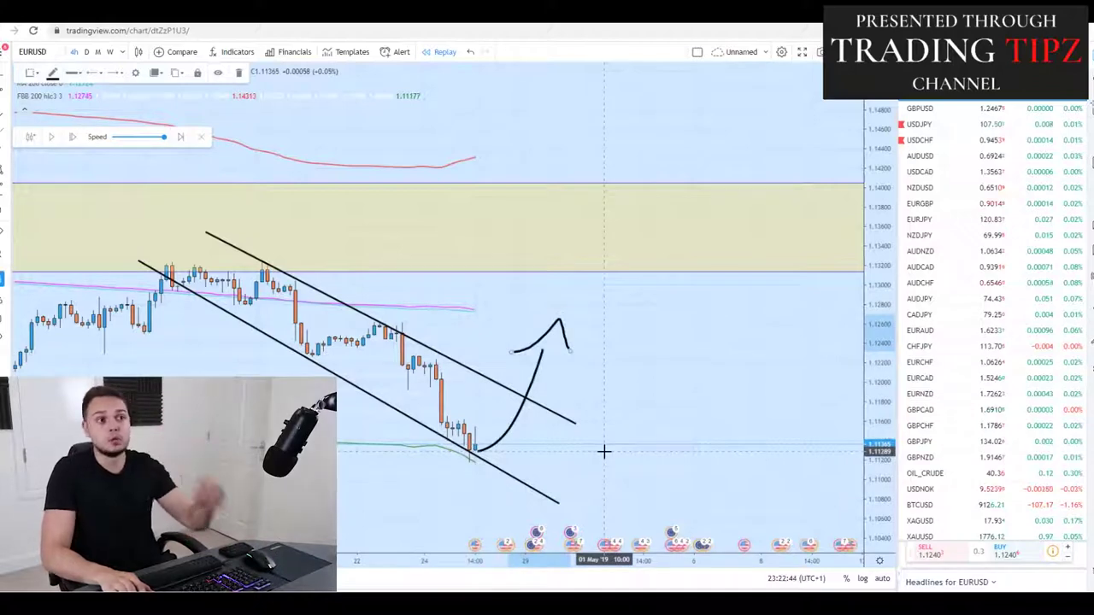
key(ctrl+z)
key(ctrl+z)
Brush a circle around the end of the red upper band with a downward arrow, and undo the marks
mouse_move(496, 136)
mouse_down()
mouse_move(445, 122)
mouse_move(419, 166)
mouse_move(479, 166)
mouse_move(540, 246)
mouse_move(576, 246)
mouse_up()
key(ctrl+z)
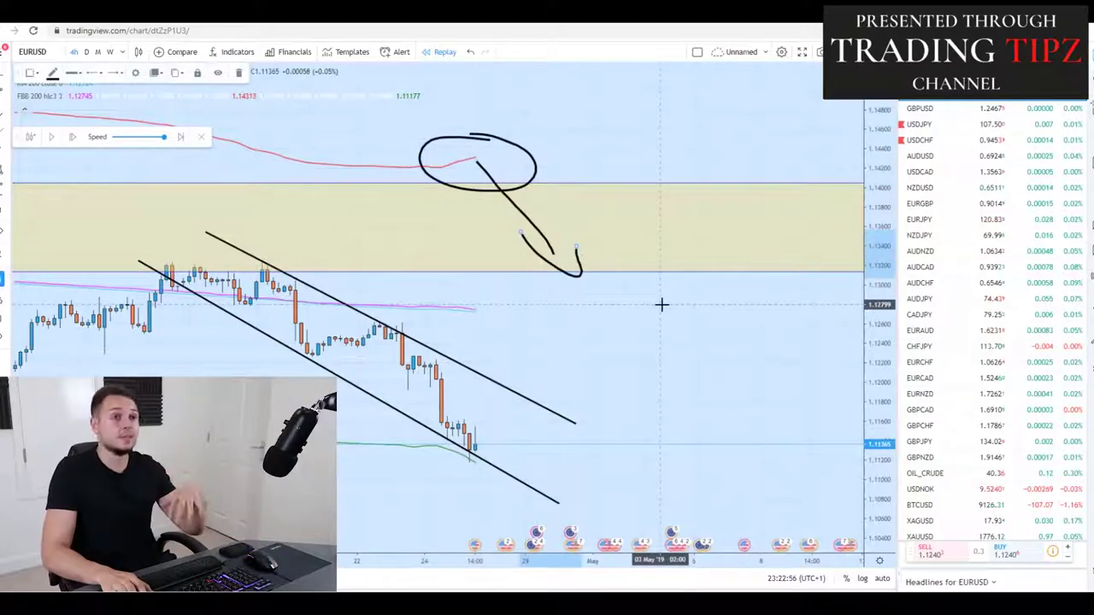
key(ctrl+z)
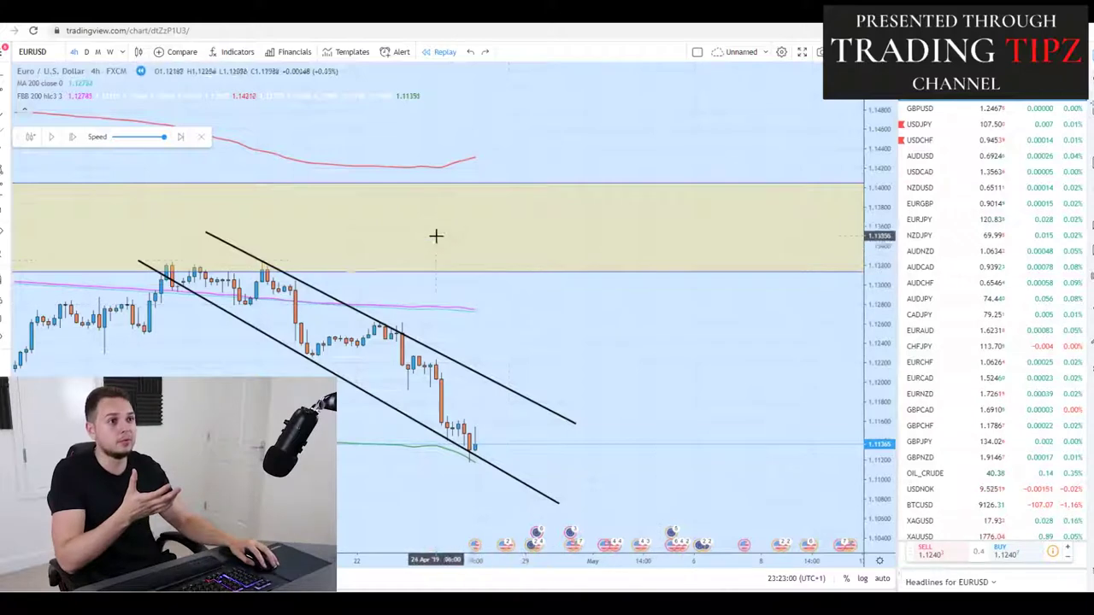
Brush three short horizontal strokes inside the yellow zone below the upper band, and undo them
drag(434, 203, 508, 199)
mouse_move(448, 222)
mouse_down()
mouse_move(537, 219)
mouse_move(515, 235)
mouse_up()
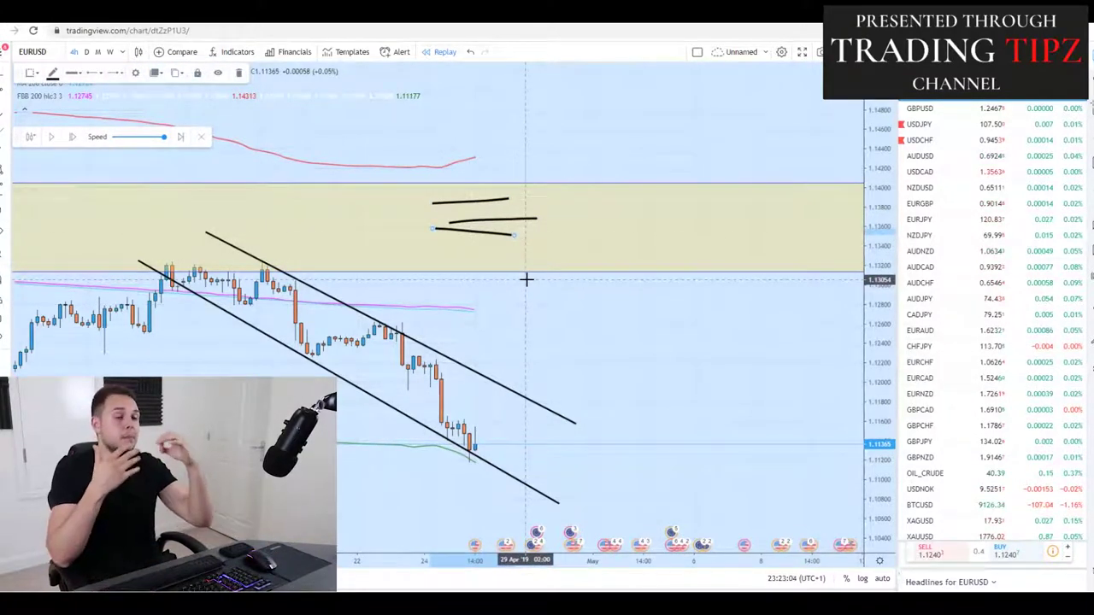
key(ctrl+z)
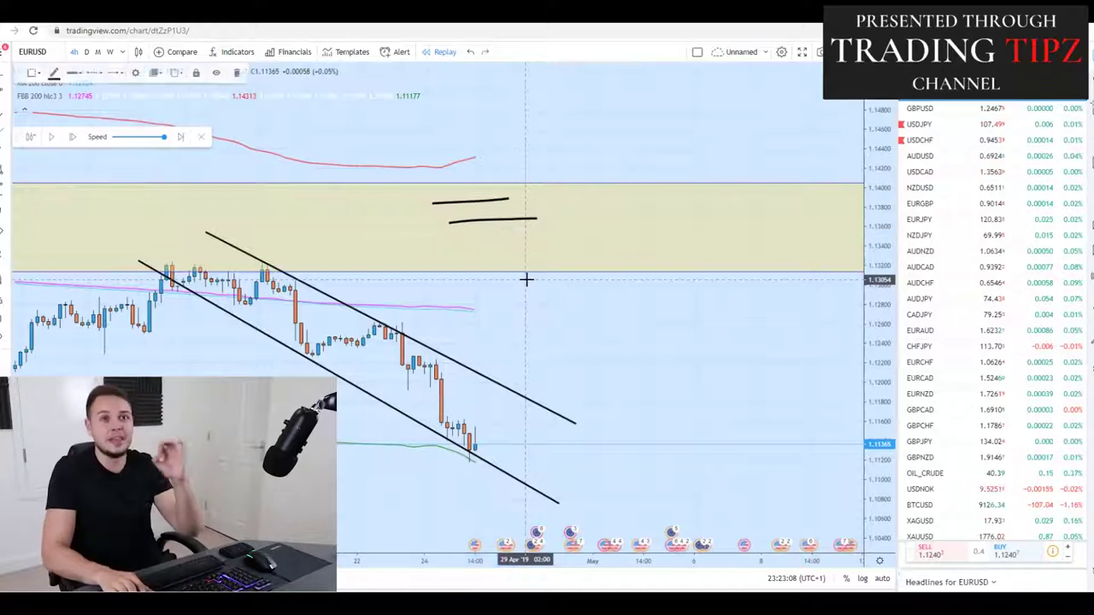
key(ctrl+z)
key(ctrl+z)
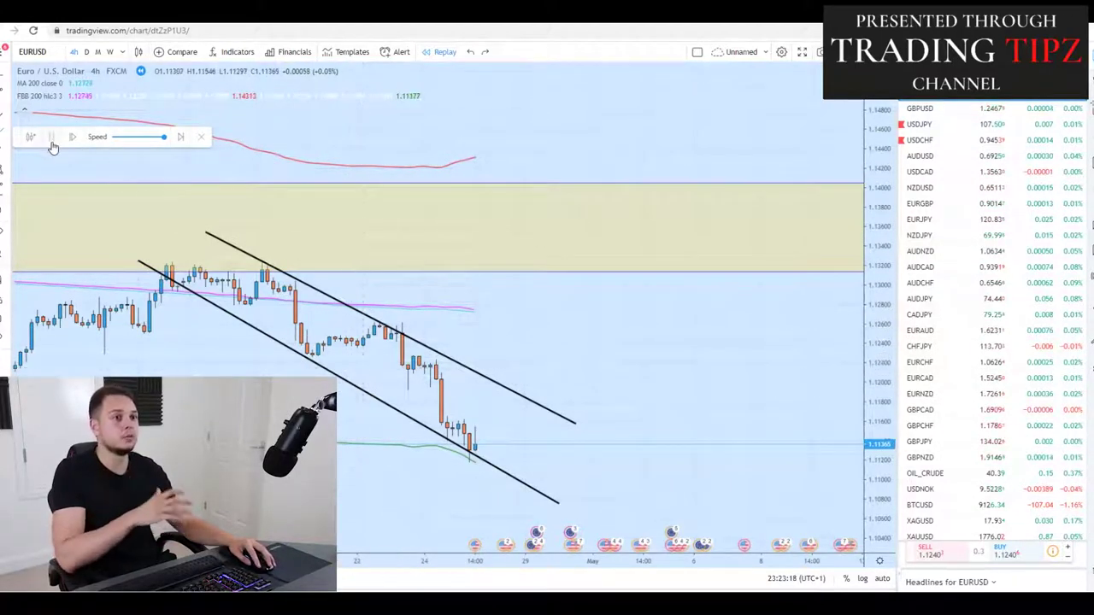
Play the replay until price nears the upper channel line, temporarily marking the lower-line touch and the recent candles
click(51, 139)
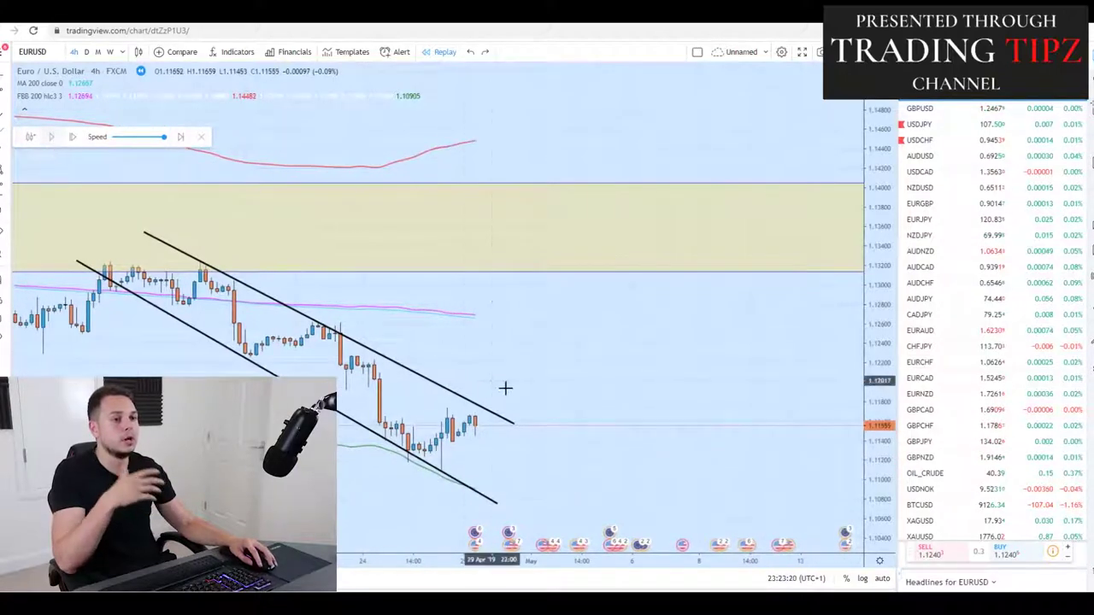
mouse_move(454, 463)
mouse_down()
mouse_move(448, 489)
mouse_move(457, 467)
mouse_up()
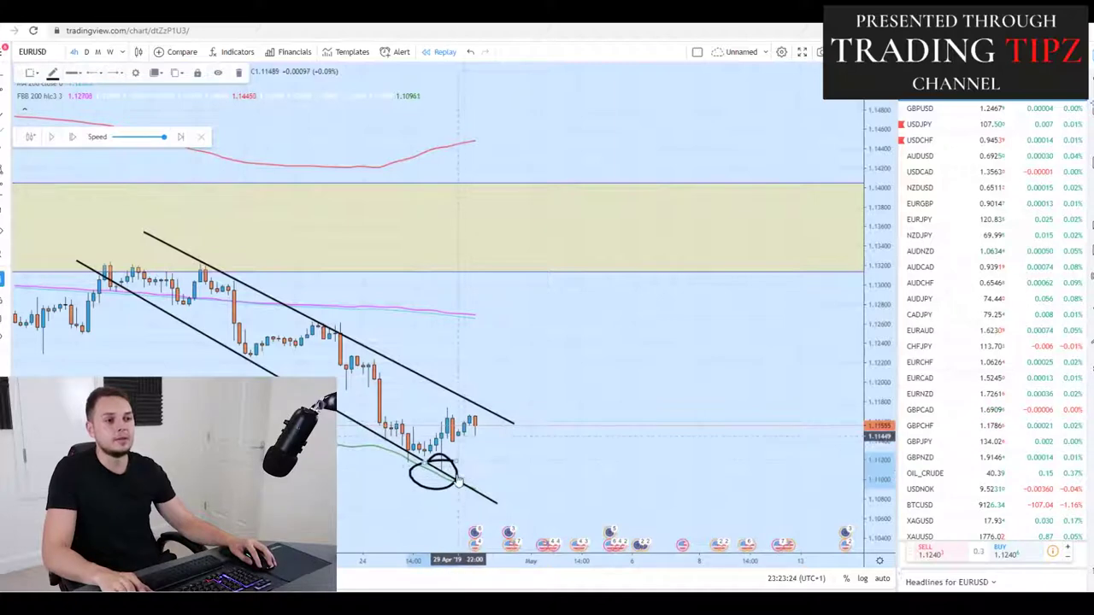
key(ctrl+z)
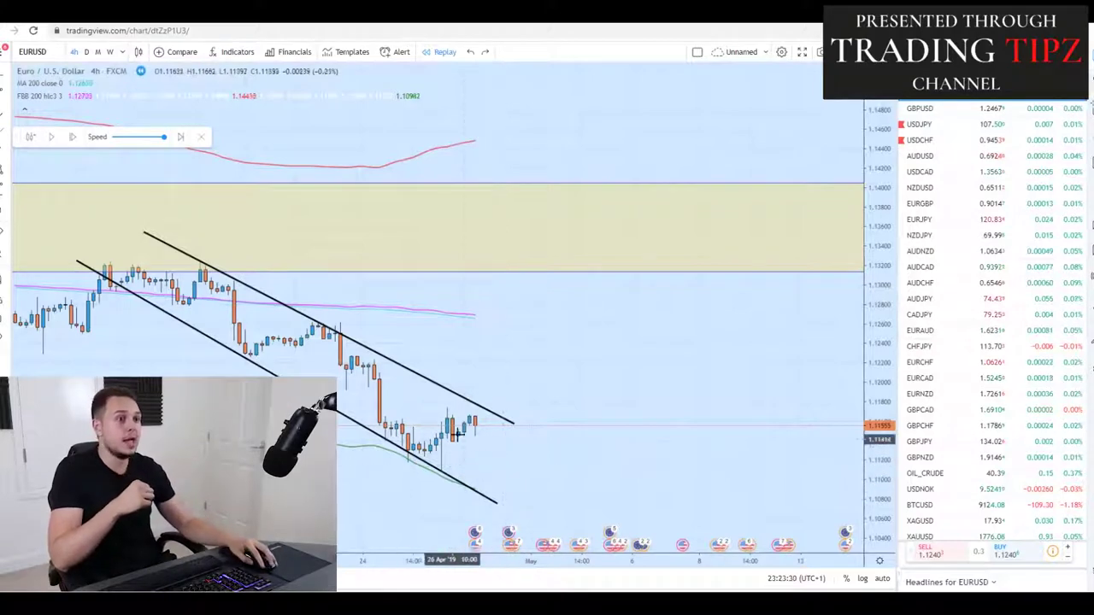
drag(462, 421, 448, 430)
key(ctrl+z)
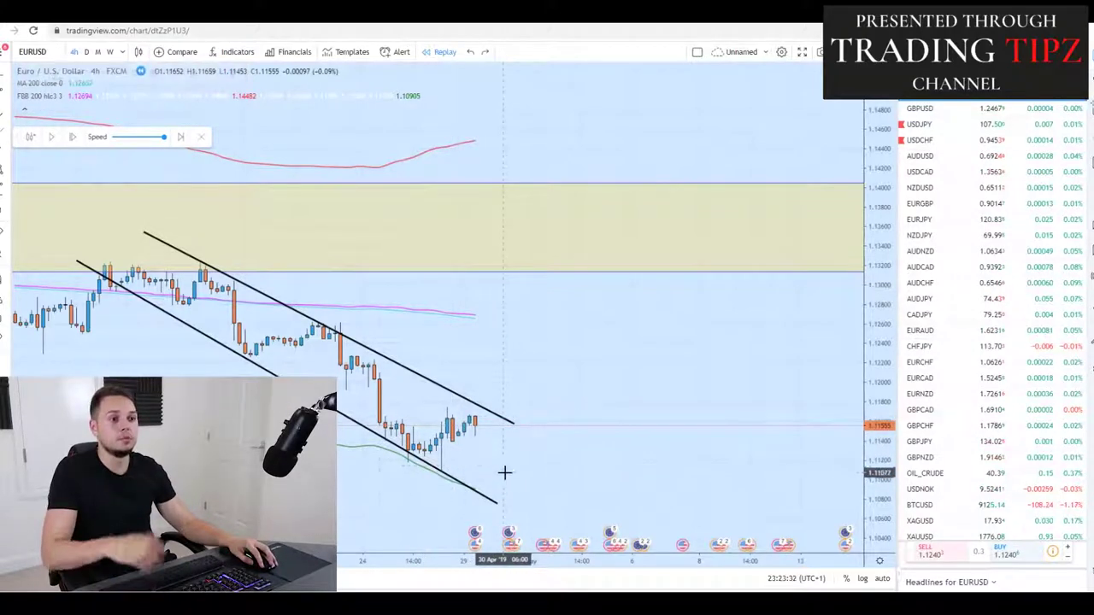
Brush a circle around the 28 Apr pullback low and a rising stroke along the following candles, and undo both
click(5, 100)
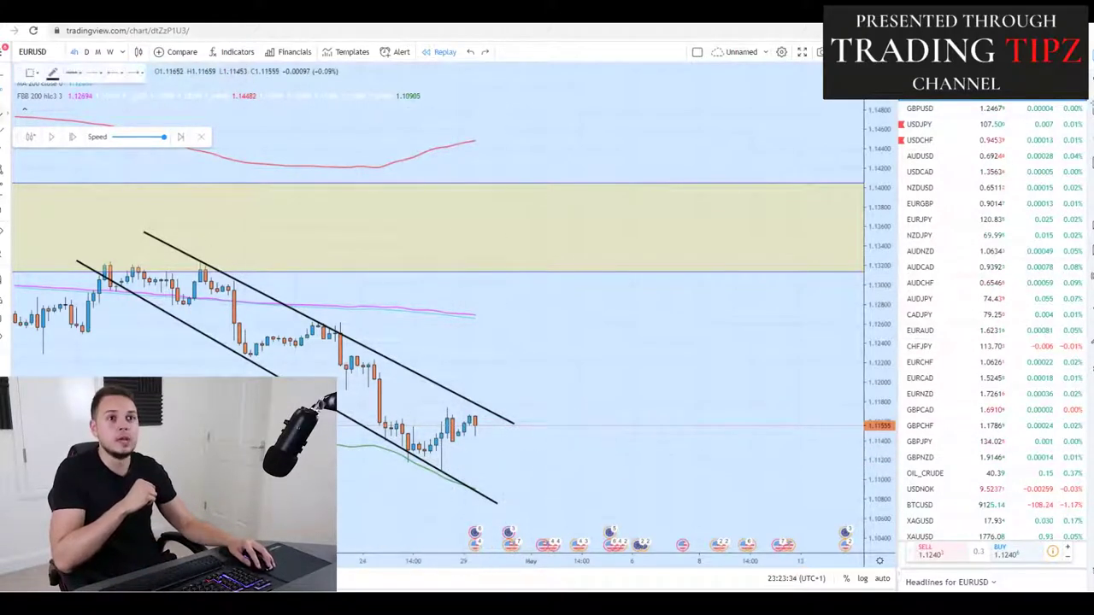
drag(445, 424, 568, 391)
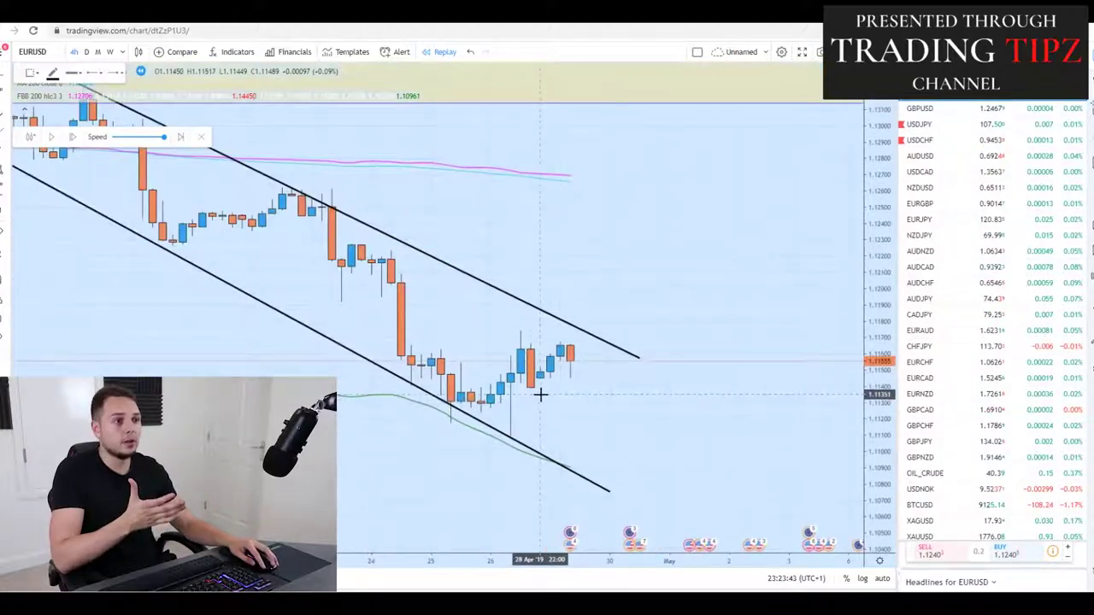
mouse_move(540, 382)
mouse_down()
mouse_move(526, 398)
mouse_move(537, 380)
mouse_up()
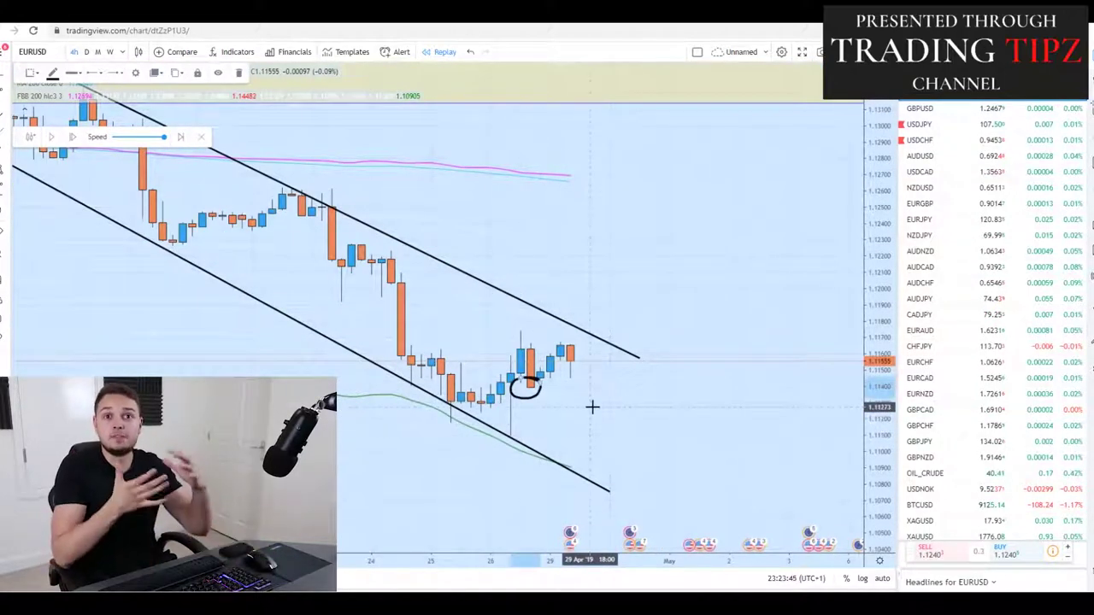
key(ctrl+z)
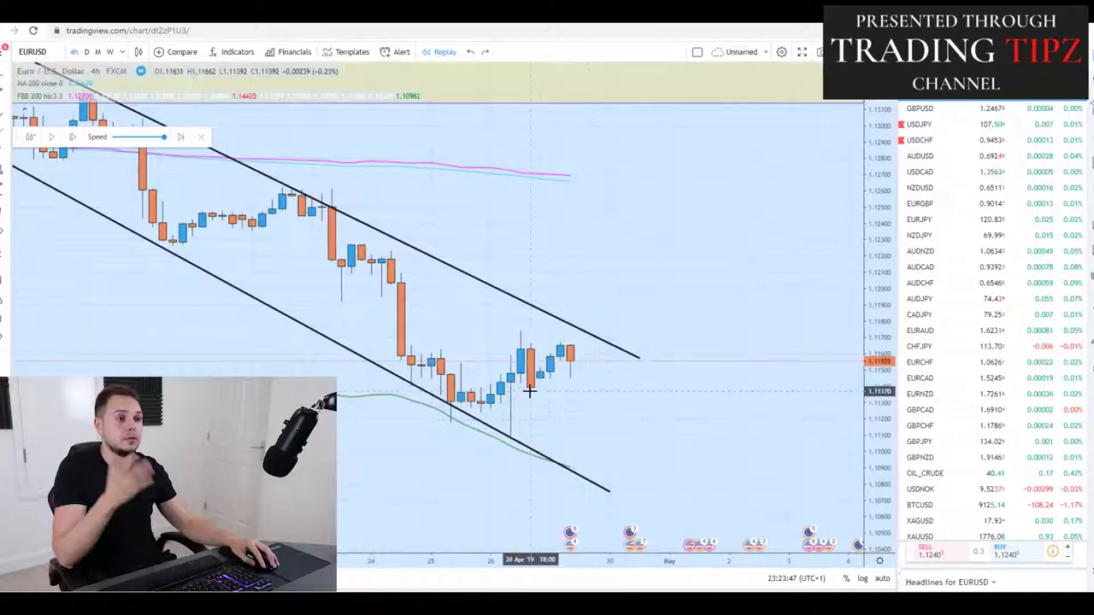
mouse_move(530, 383)
mouse_down()
mouse_move(553, 383)
mouse_move(579, 340)
mouse_up()
key(ctrl+z)
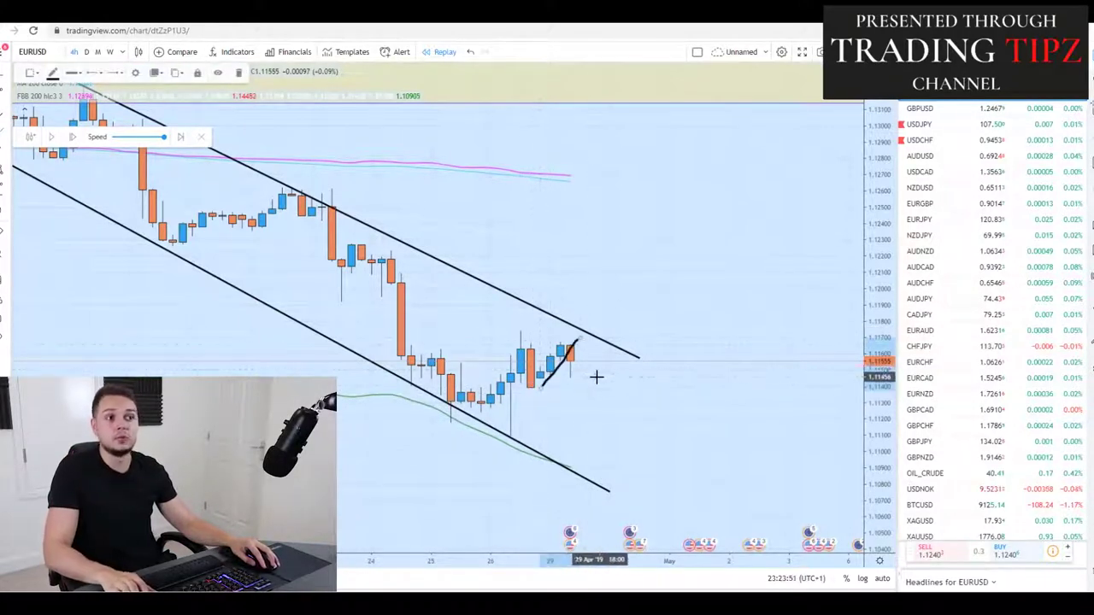
key(ctrl+z)
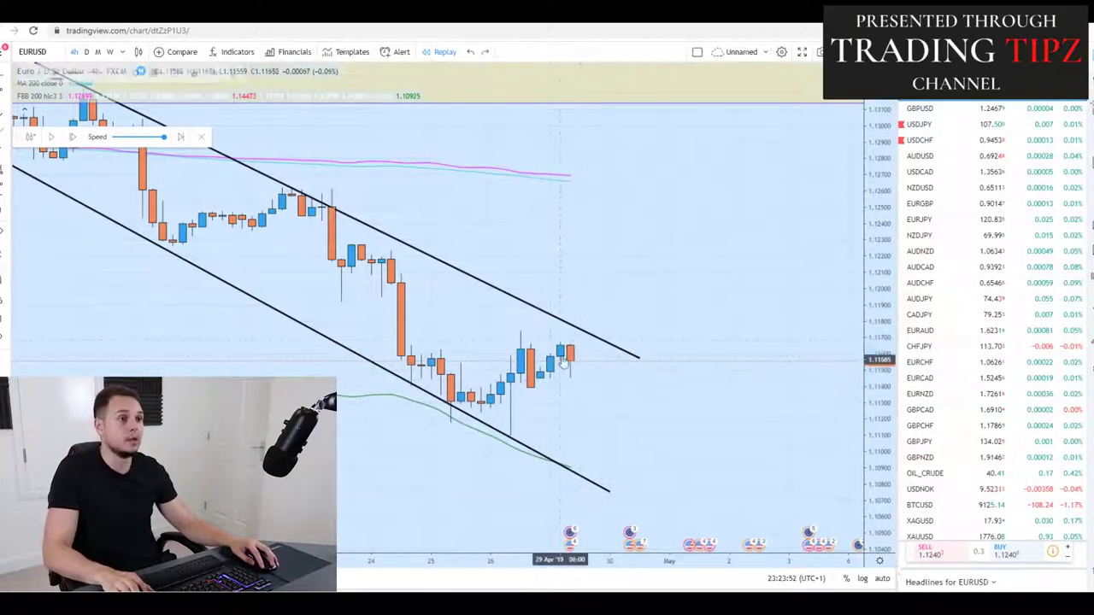
Play the replay past the break above the upper channel line, temporarily circling the breakout candles with the Brush
click(51, 137)
drag(523, 321, 411, 232)
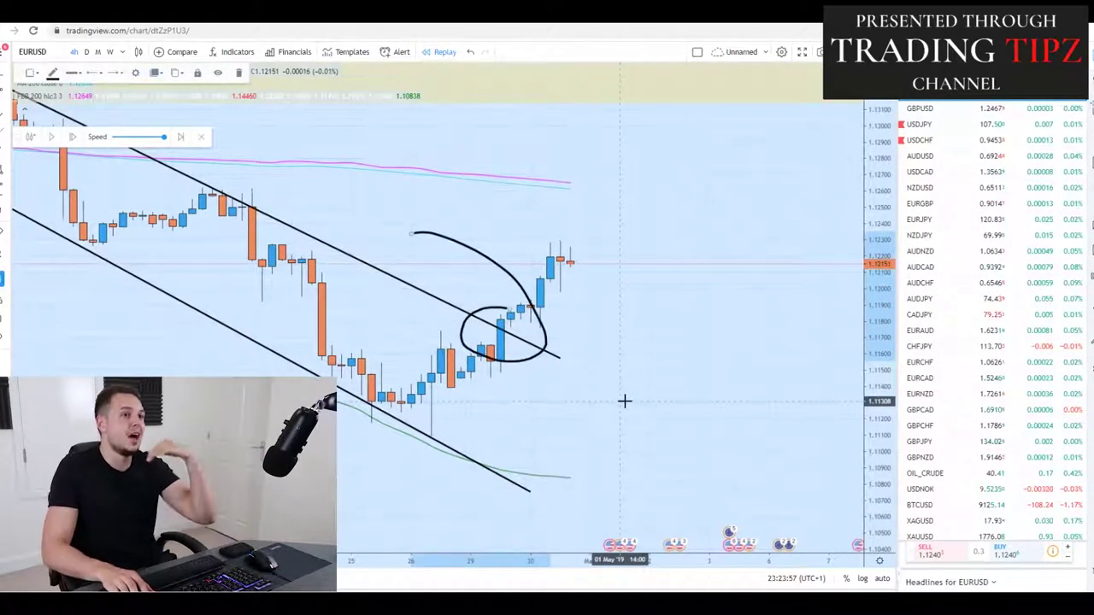
key(Delete)
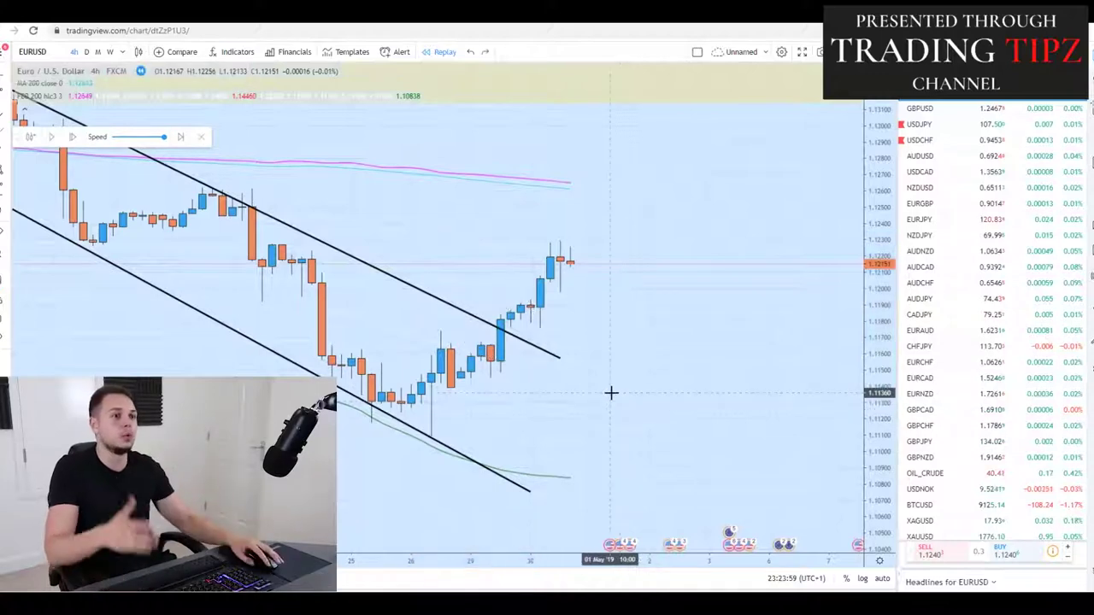
Mark the candles just above the broken upper channel line with the Brush, and undo the marks
scroll(599, 376, down, 3)
drag(878, 290, 879, 445)
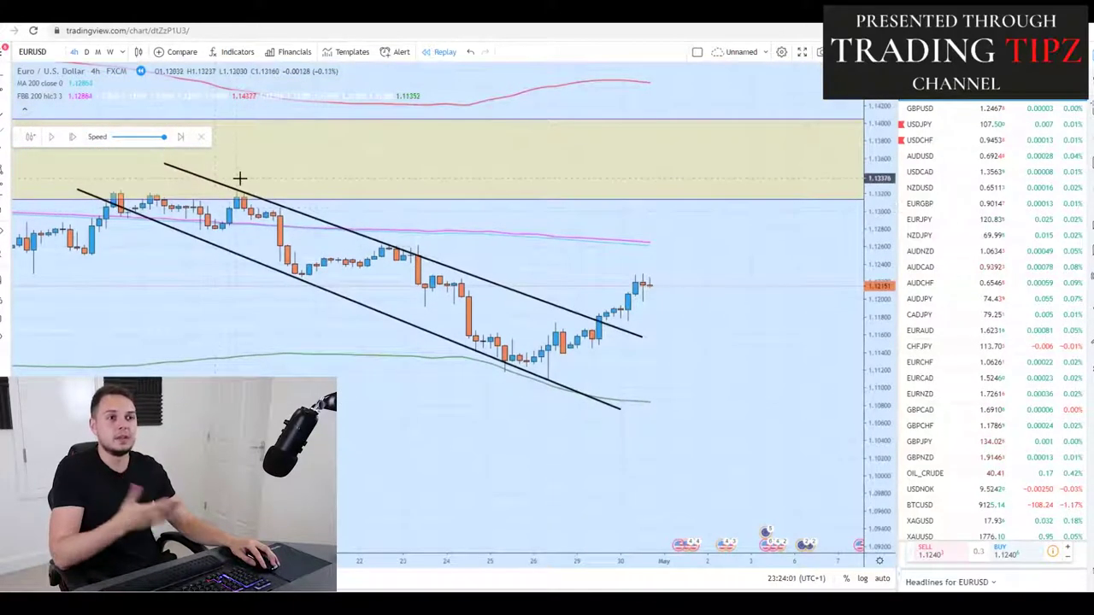
mouse_move(614, 313)
mouse_down()
mouse_move(590, 331)
mouse_move(628, 333)
mouse_move(626, 290)
mouse_up()
key(ctrl+z)
key(ctrl+z)
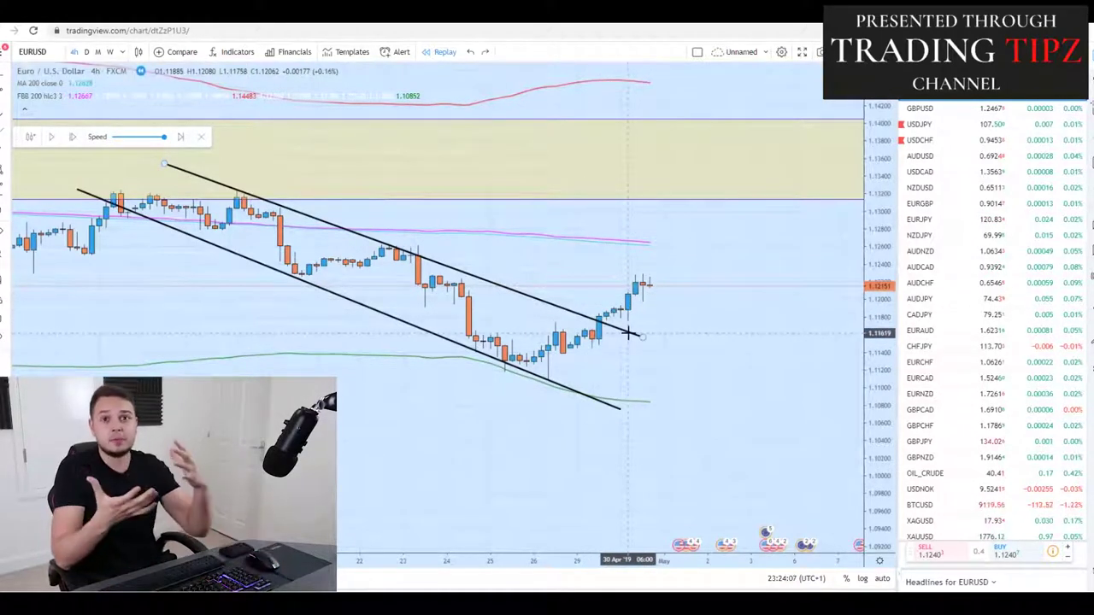
scroll(469, 342, up, 3)
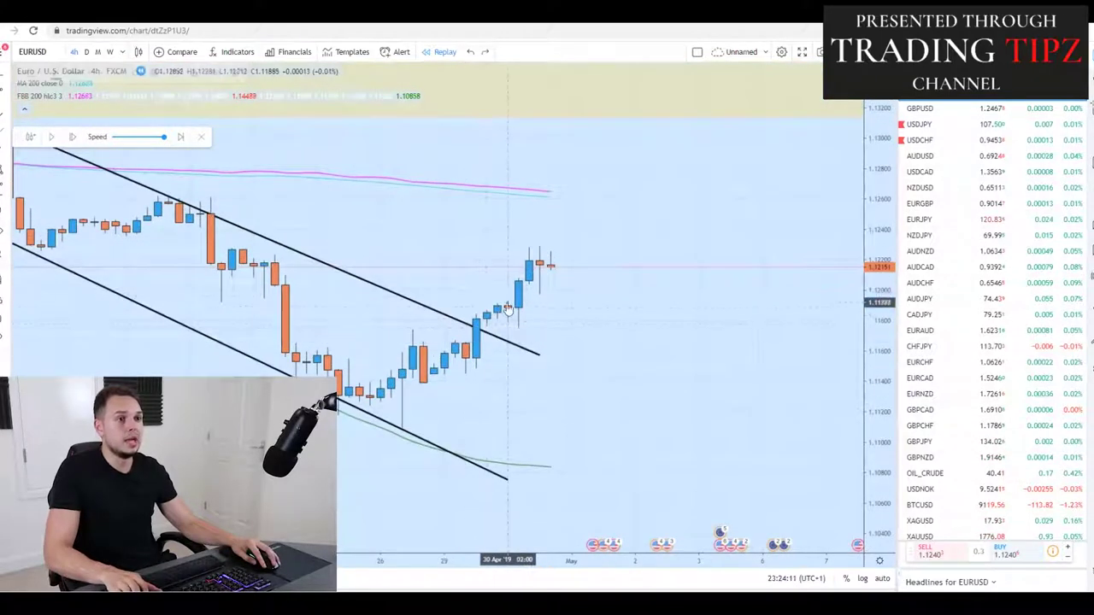
Brush marks around the 30 Apr pullback candles above the broken channel line and a rising stroke beside them, and undo the marks
mouse_move(504, 304)
mouse_down()
mouse_move(518, 330)
mouse_move(488, 314)
mouse_move(526, 309)
mouse_up()
key(ctrl+z)
key(ctrl+z)
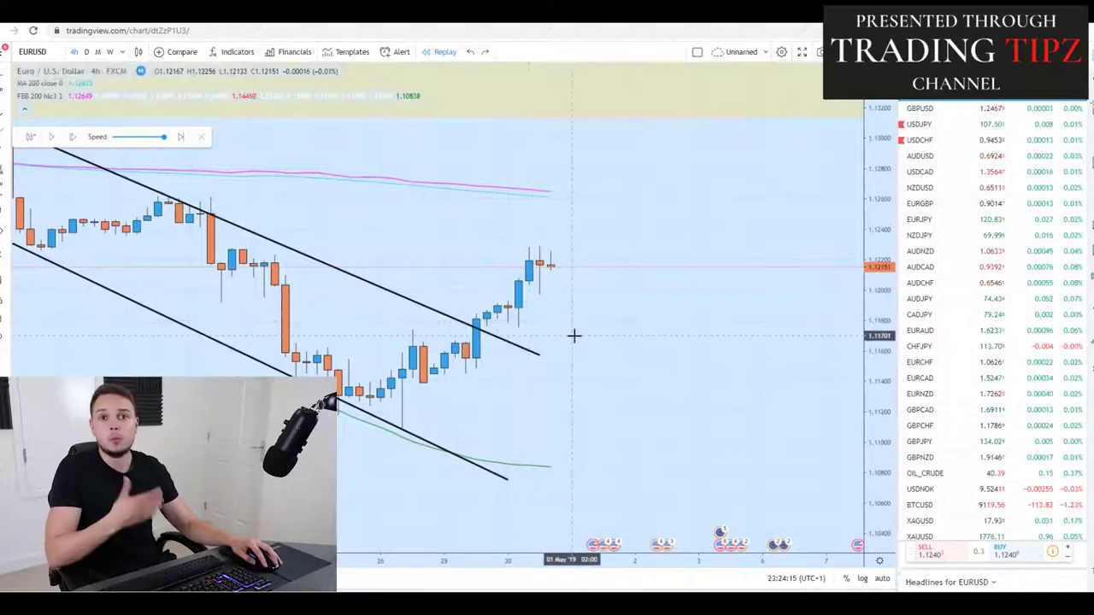
mouse_move(540, 323)
mouse_down()
mouse_move(490, 318)
mouse_move(539, 326)
mouse_up()
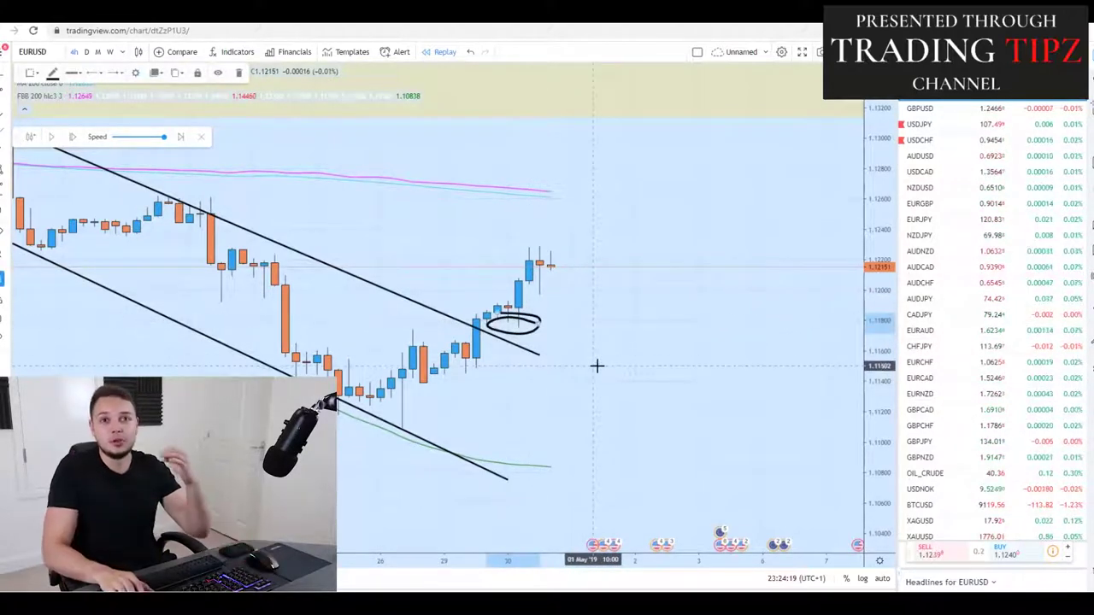
key(ctrl+z)
drag(518, 325, 551, 272)
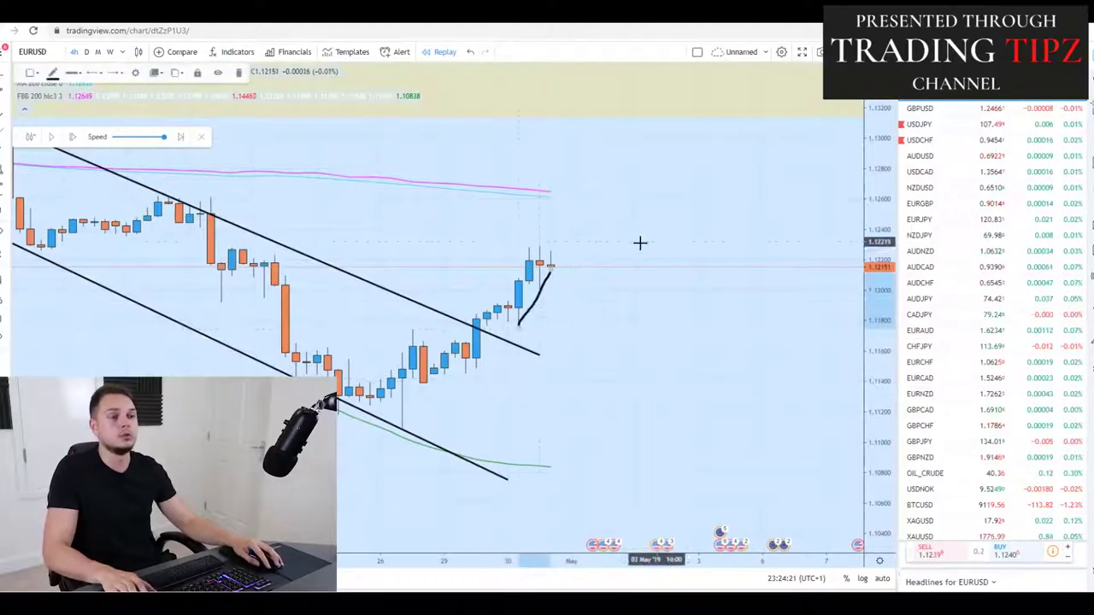
key(ctrl+z)
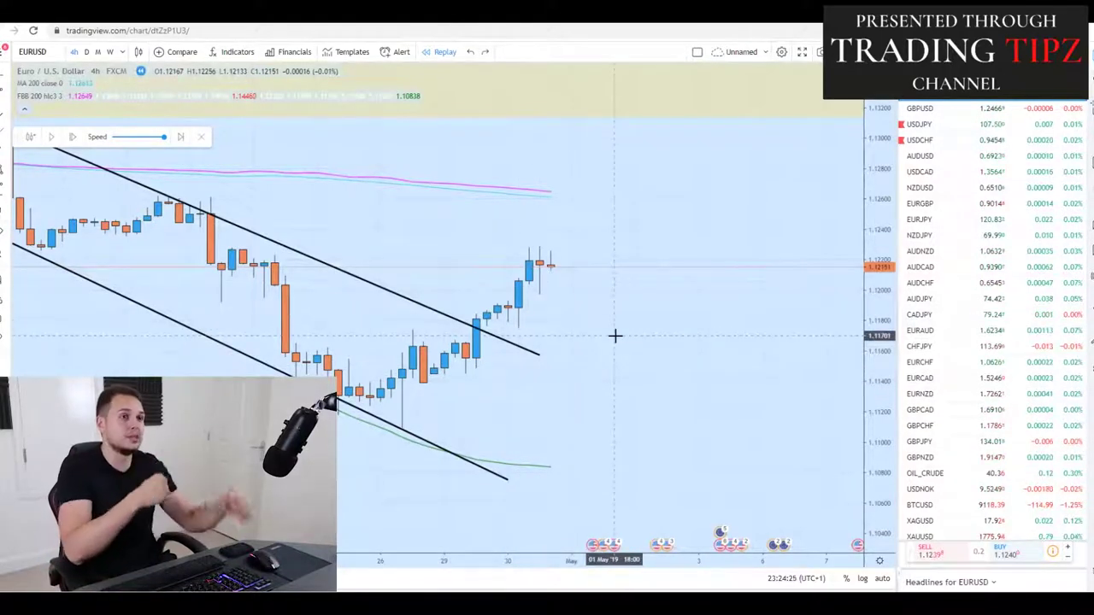
Play the replay on to 2 May and pause it, temporarily marking the candles above the channel breakout with the Brush
click(51, 138)
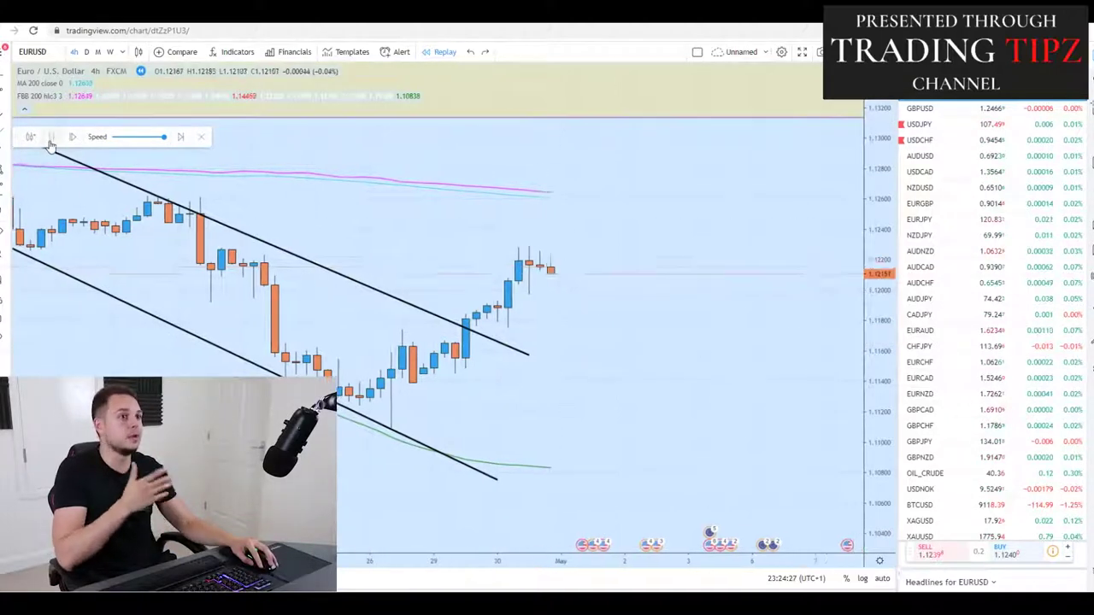
click(51, 139)
mouse_move(419, 308)
mouse_down()
mouse_move(400, 325)
mouse_move(417, 290)
mouse_up()
key(ctrl+z)
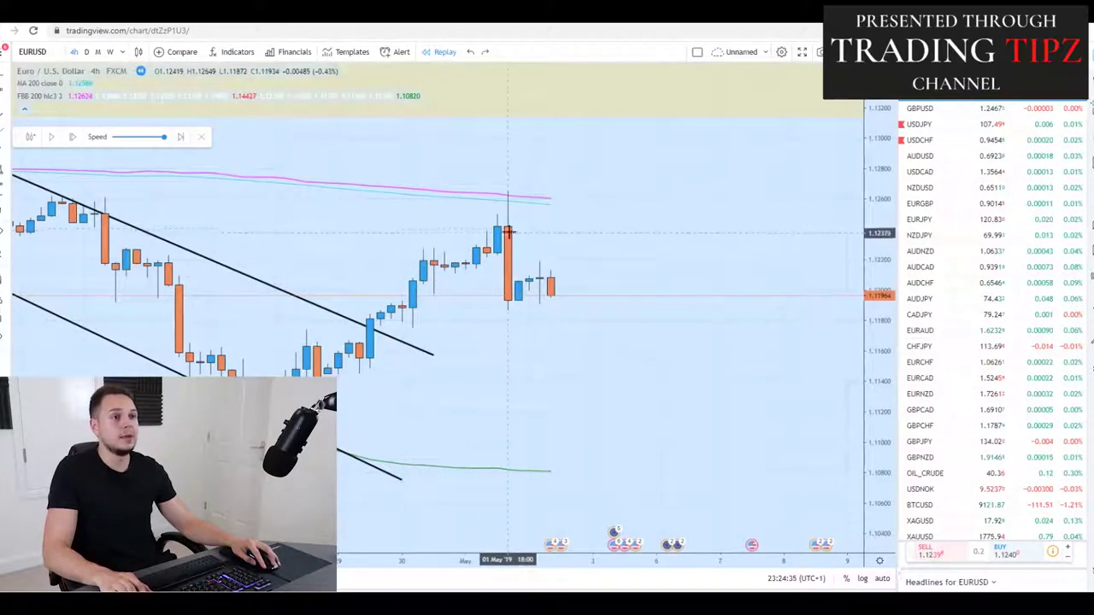
Circle the 1 May upper wick touching the middle band and 200 moving average with the Brush, and remove the circles
mouse_move(499, 250)
mouse_down()
mouse_move(518, 190)
mouse_move(485, 193)
mouse_up()
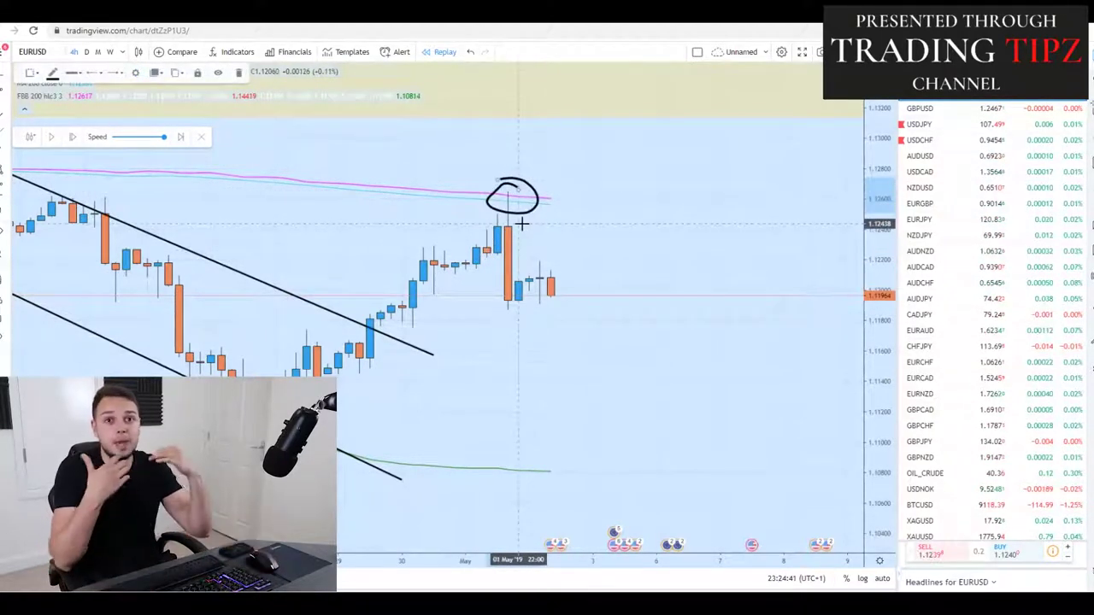
key(ctrl+z)
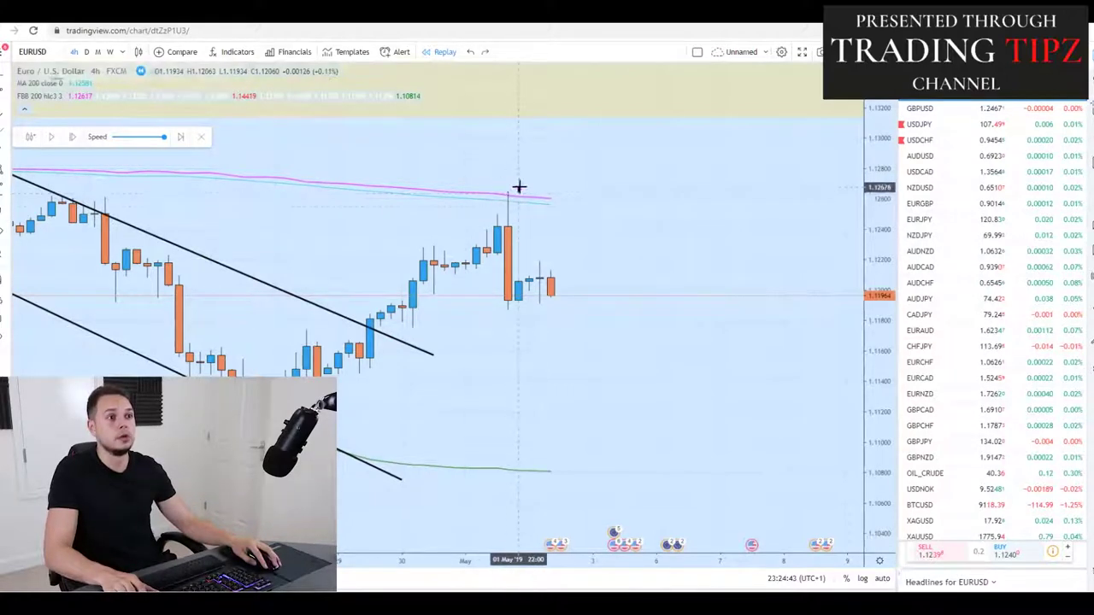
key(ctrl+y)
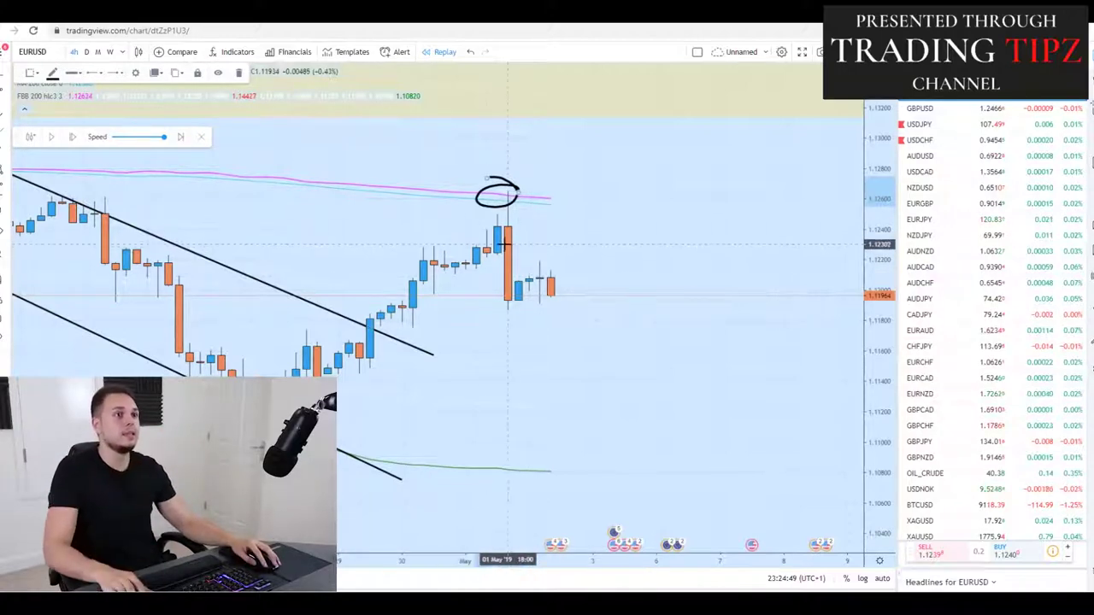
key(Delete)
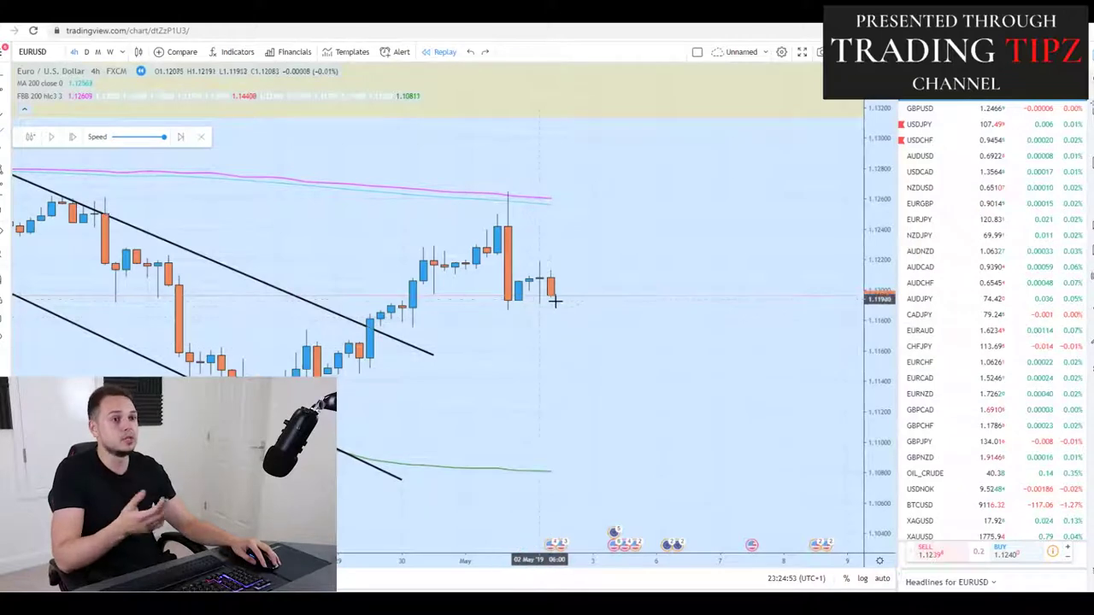
Draw a yellow rectangle zone from about 1.1243 to 1.1260, spanning from the early April candles to just past the latest candle
scroll(532, 297, down, 5)
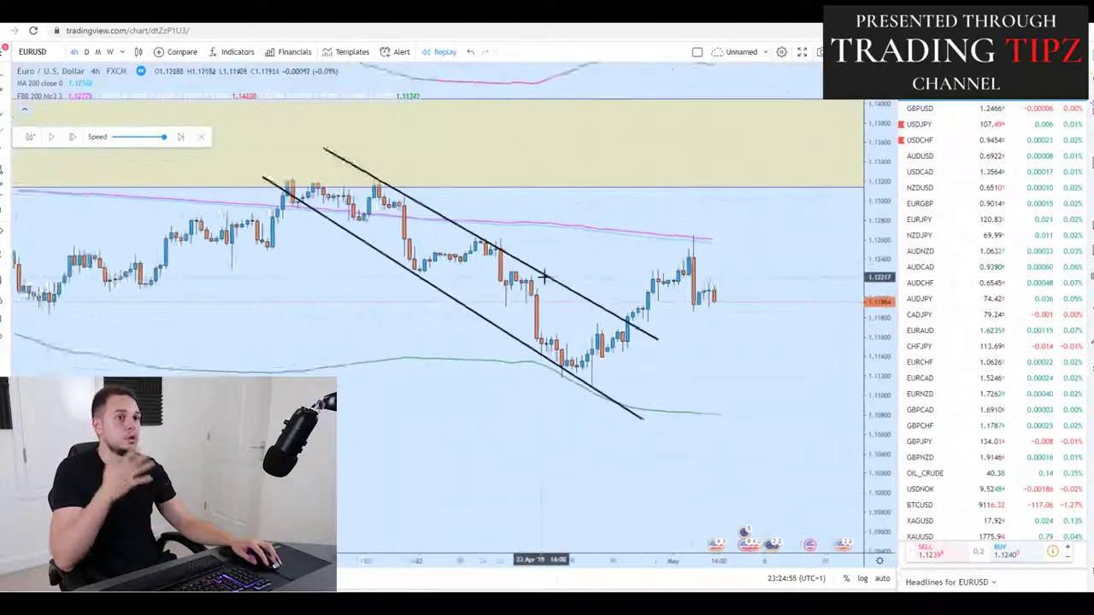
scroll(544, 276, down, 3)
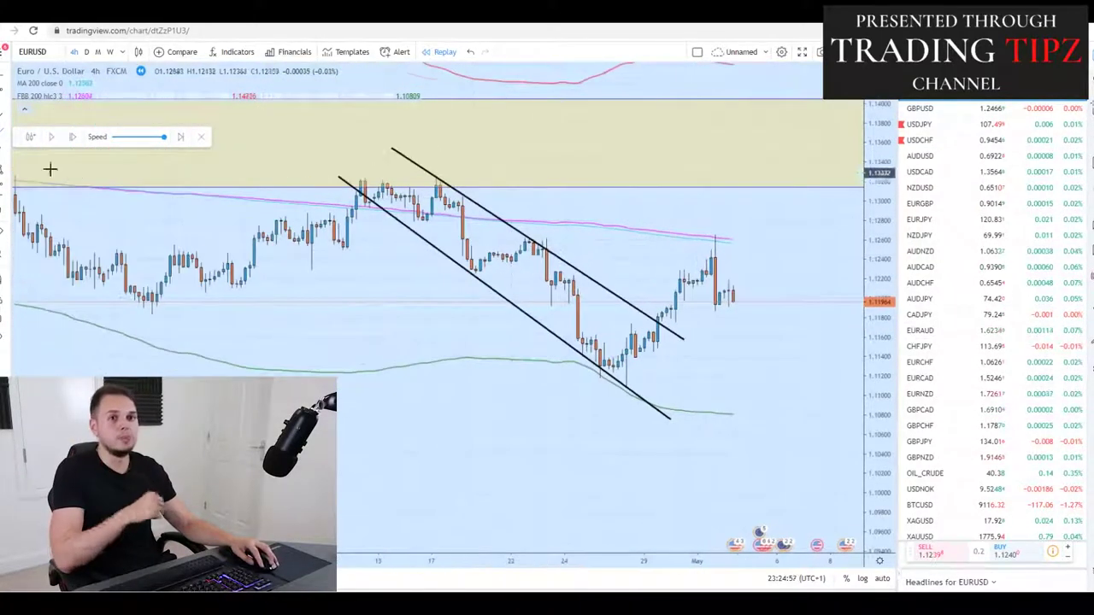
click(5, 132)
click(38, 130)
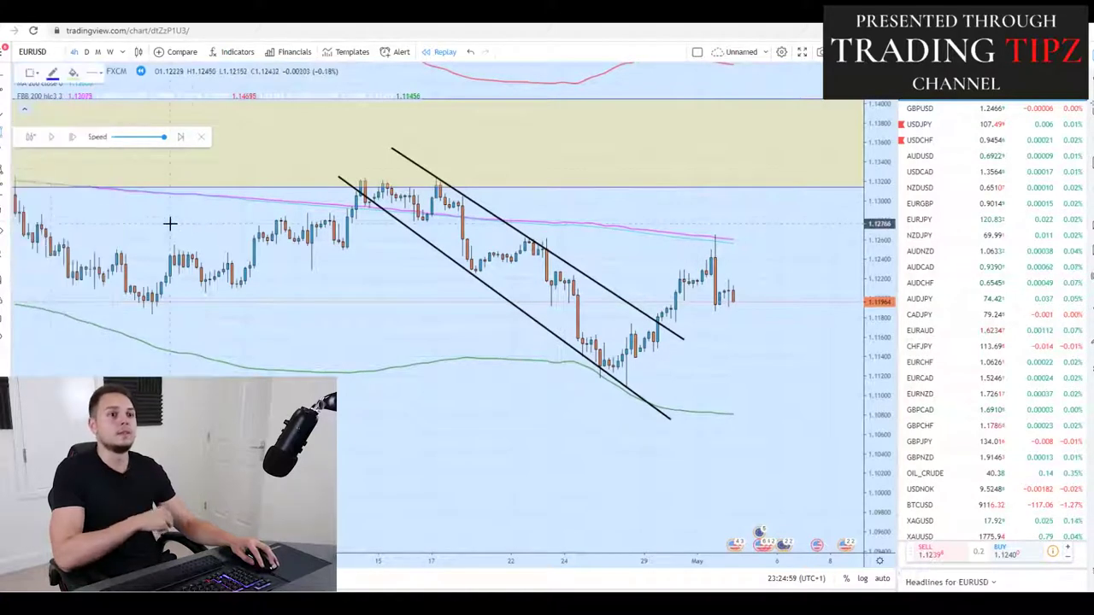
scroll(170, 223, down, 1)
drag(40, 208, 764, 257)
click(761, 220)
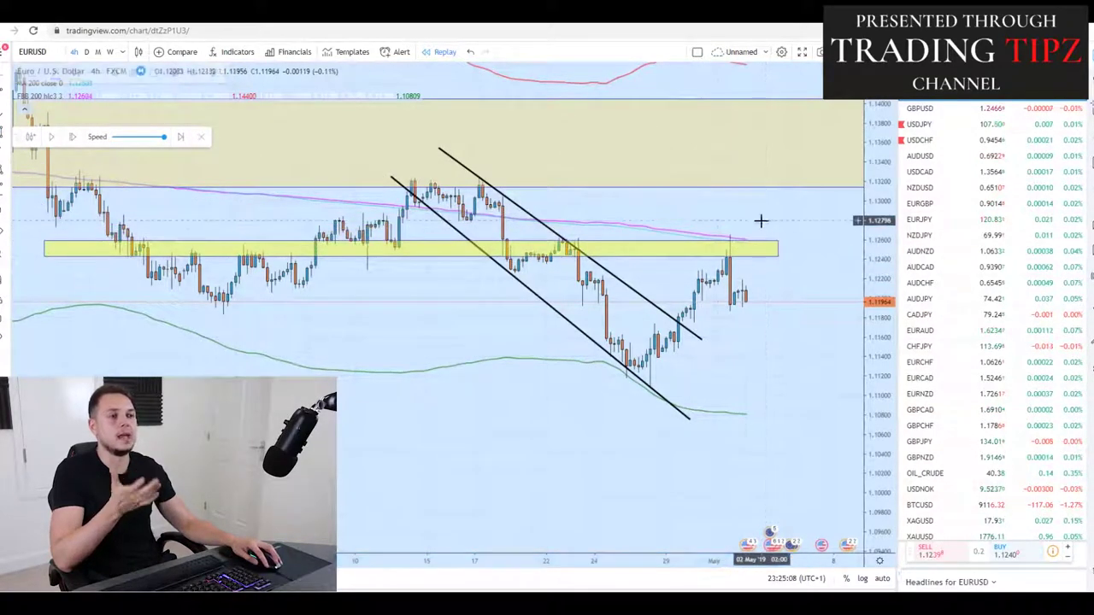
Brush circles around the earlier April price reactions inside the yellow zone, including the candles between the channel lines, and undo each one
click(13, 132)
click(42, 130)
mouse_move(416, 244)
mouse_down()
mouse_move(306, 233)
mouse_move(390, 235)
mouse_up()
key(ctrl+z)
mouse_move(287, 242)
mouse_down()
mouse_move(219, 238)
mouse_move(295, 242)
mouse_up()
key(ctrl+z)
drag(584, 239, 578, 247)
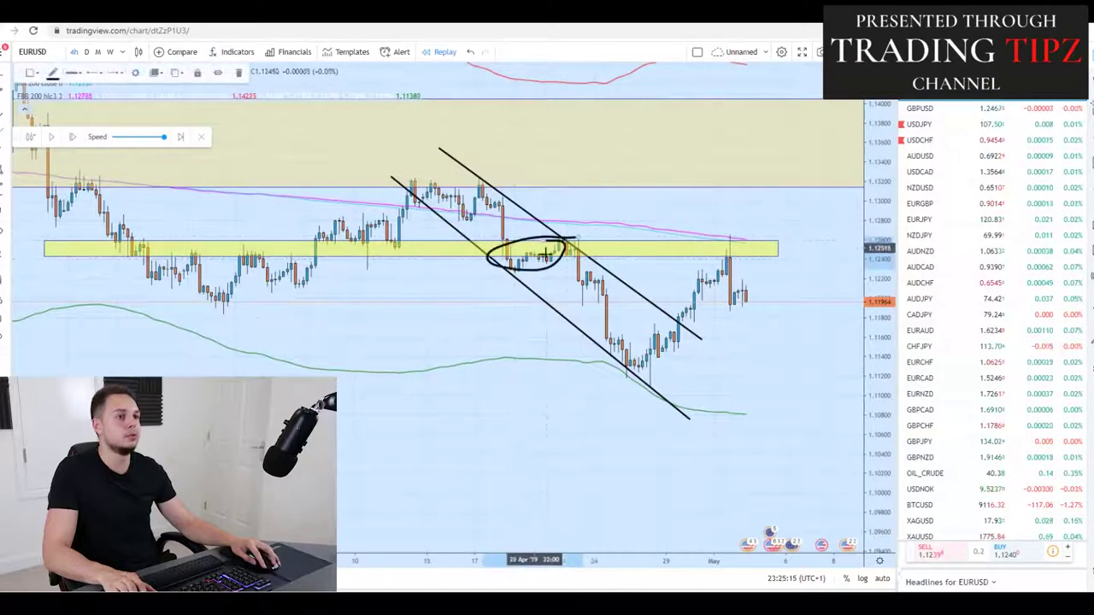
key(ctrl+z)
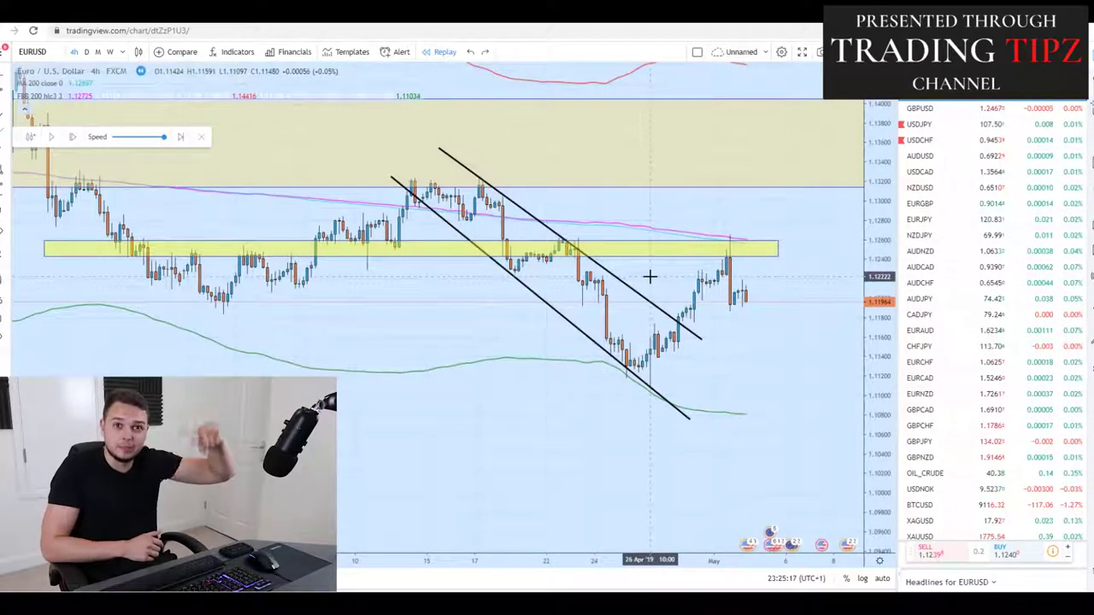
Brush a rising stroke through the yellow zone and a bracket around the large 1 May bearish candle, and undo the marks
scroll(651, 275, up, 3)
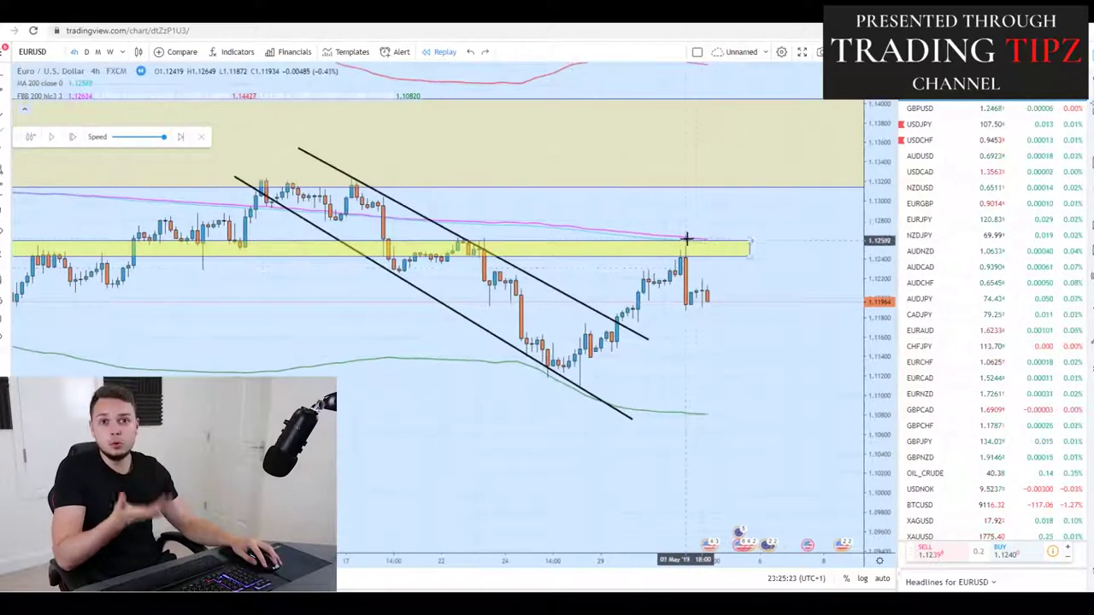
scroll(325, 219, down, 2)
scroll(569, 237, up, 3)
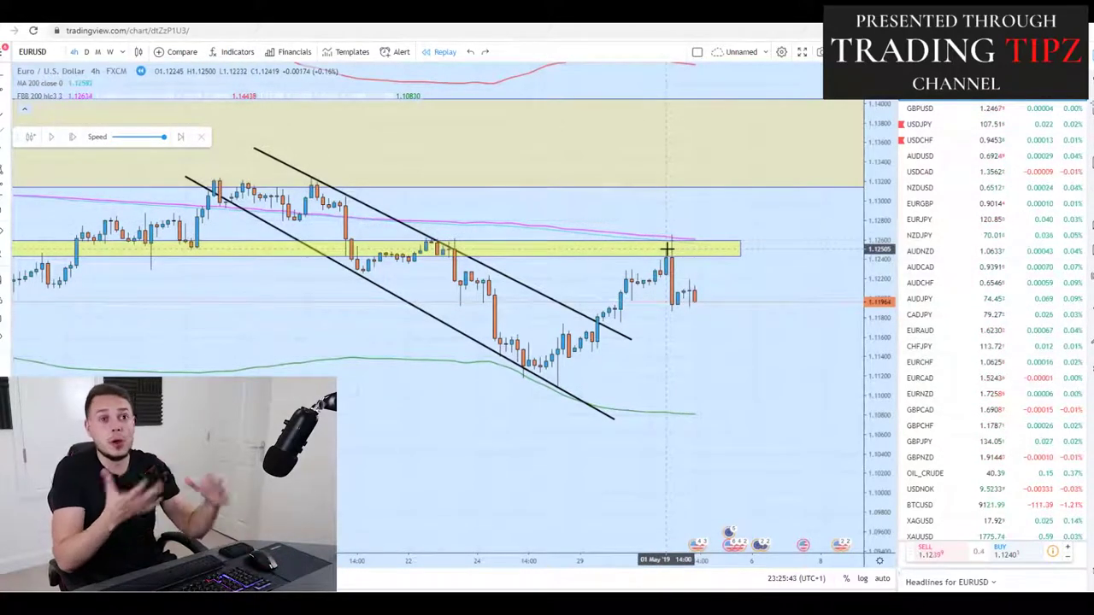
drag(675, 267, 710, 220)
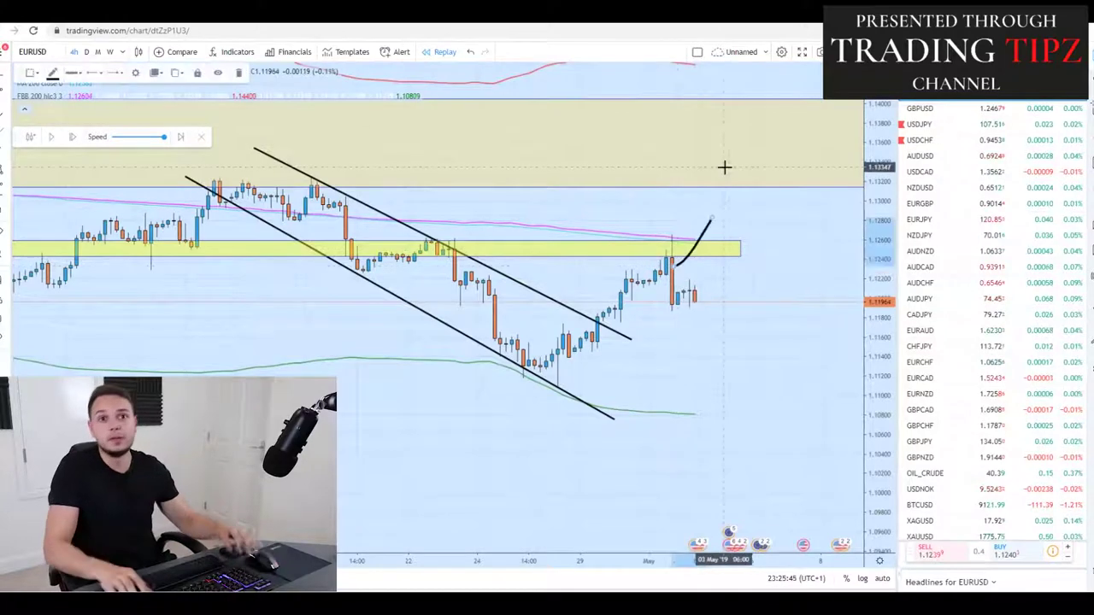
key(ctrl+z)
mouse_move(694, 238)
mouse_down()
mouse_move(729, 230)
mouse_move(675, 256)
mouse_move(677, 304)
mouse_up()
key(ctrl+z)
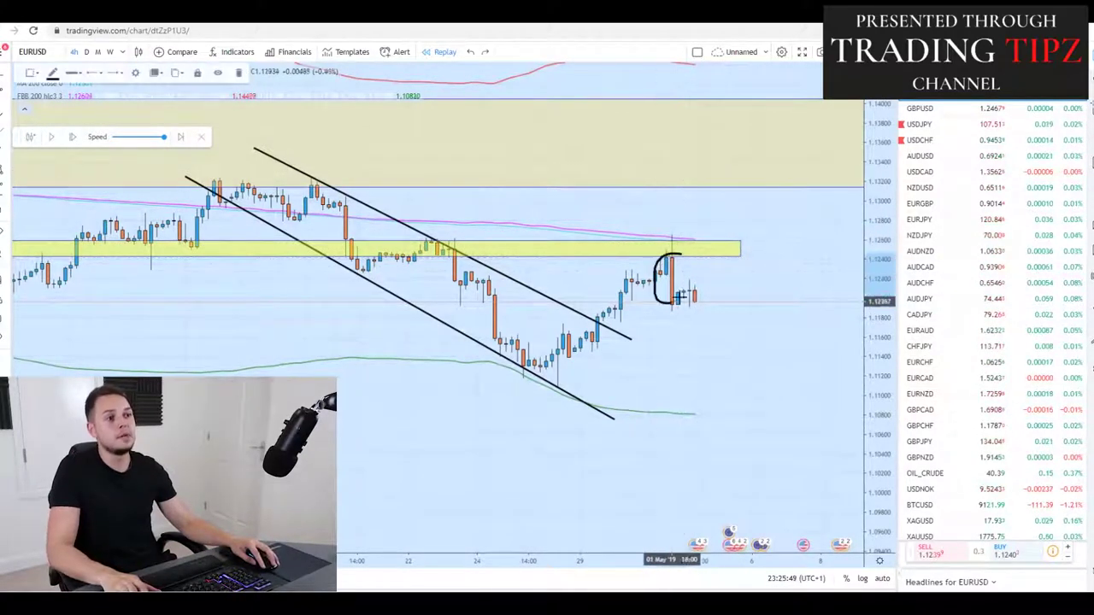
key(ctrl+z)
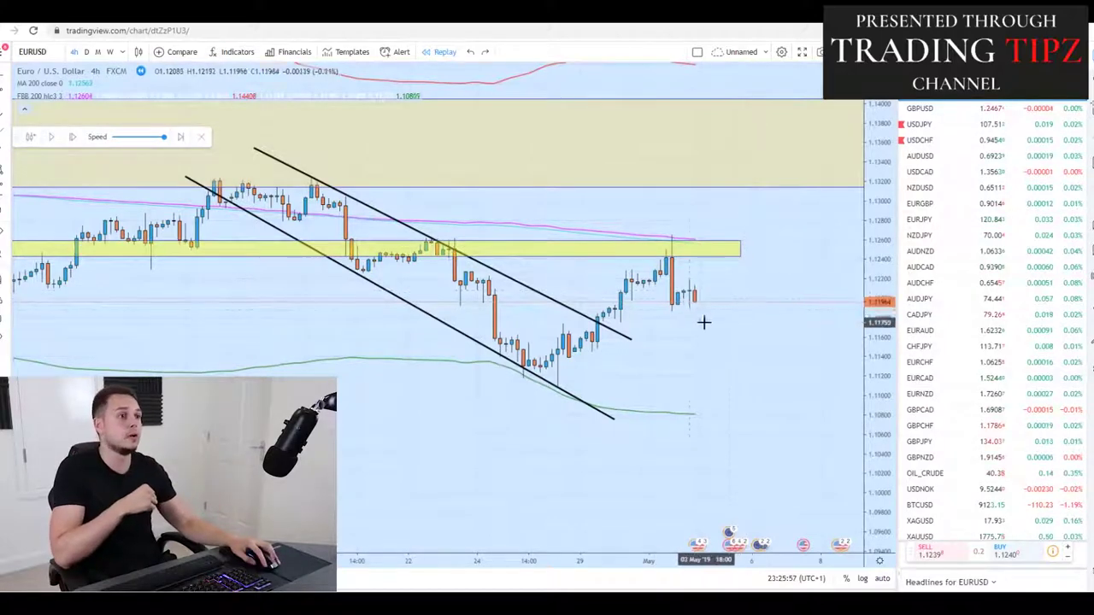
Mark the large 1 May rejection candle at the yellow zone with the Brush, and undo the marks
scroll(701, 314, up, 3)
mouse_move(598, 230)
mouse_down()
mouse_move(586, 265)
mouse_move(550, 225)
mouse_move(566, 298)
mouse_move(586, 241)
mouse_up()
key(ctrl+z)
key(ctrl+z)
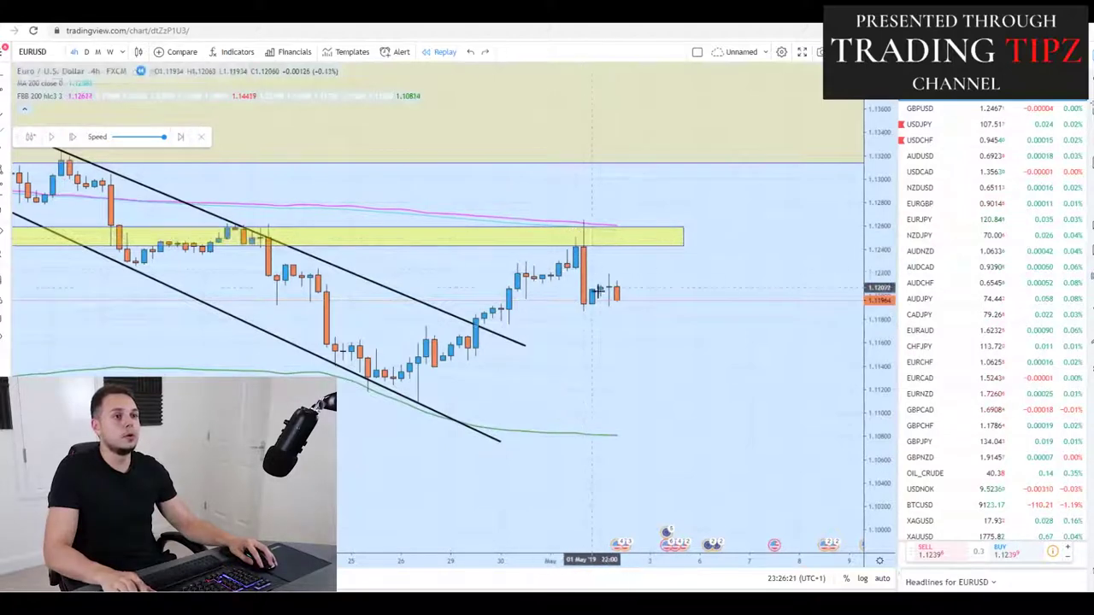
Brush a wavy stroke along the small candles after the 1 May drop and a falling stroke from the latest candle, and undo them
drag(582, 293, 612, 283)
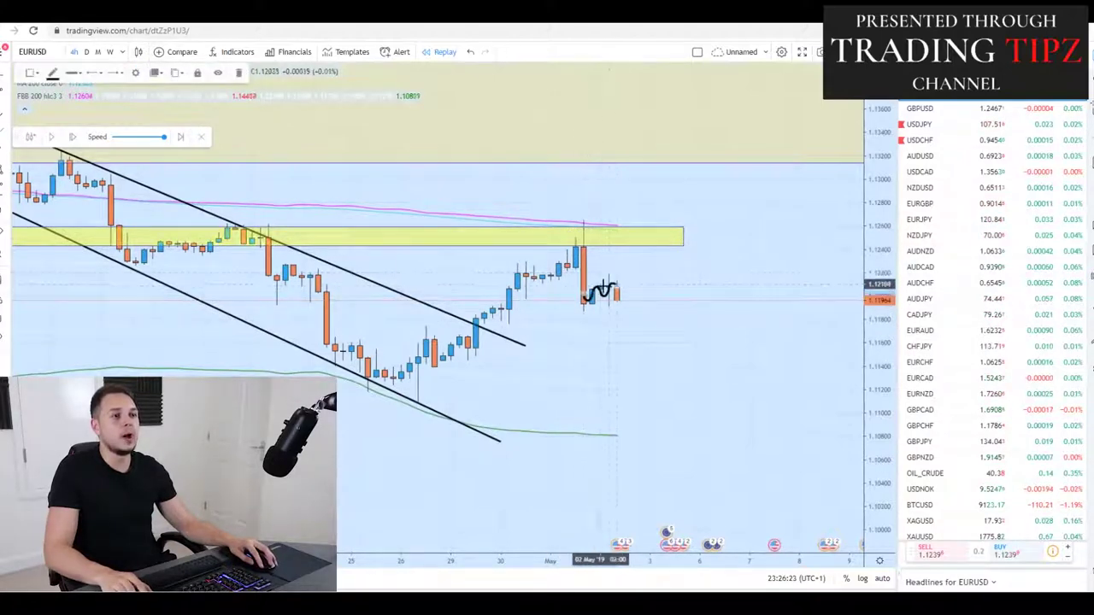
key(ctrl+z)
drag(621, 288, 620, 285)
key(ctrl+z)
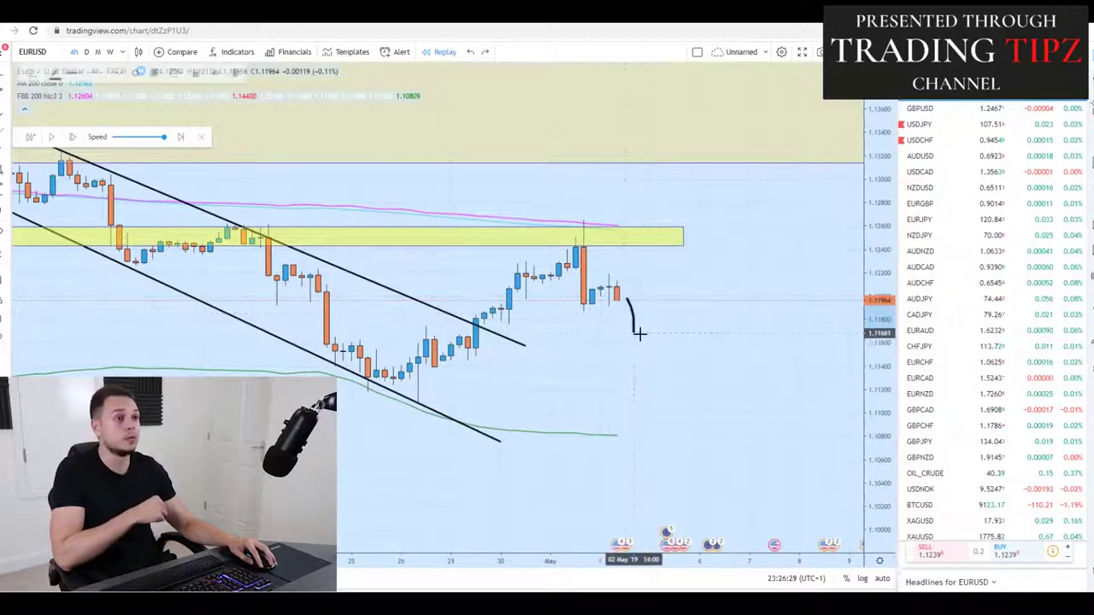
key(ctrl+z)
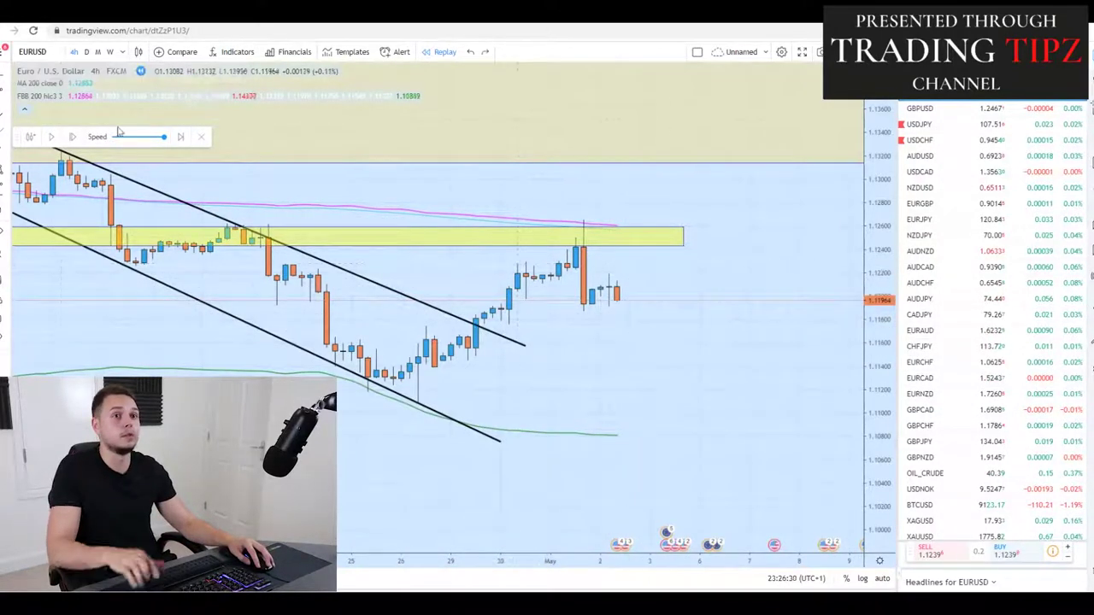
Play the replay a few candles further, temporarily circle the new falling candles, and brush a line beneath their lows
click(51, 139)
drag(614, 304, 598, 300)
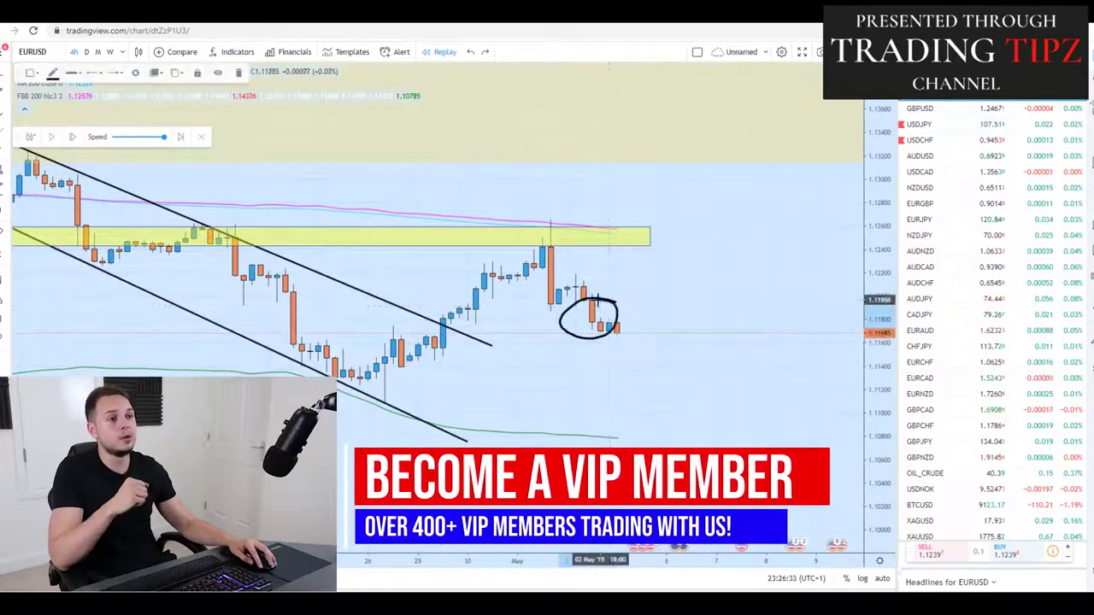
key(ctrl+z)
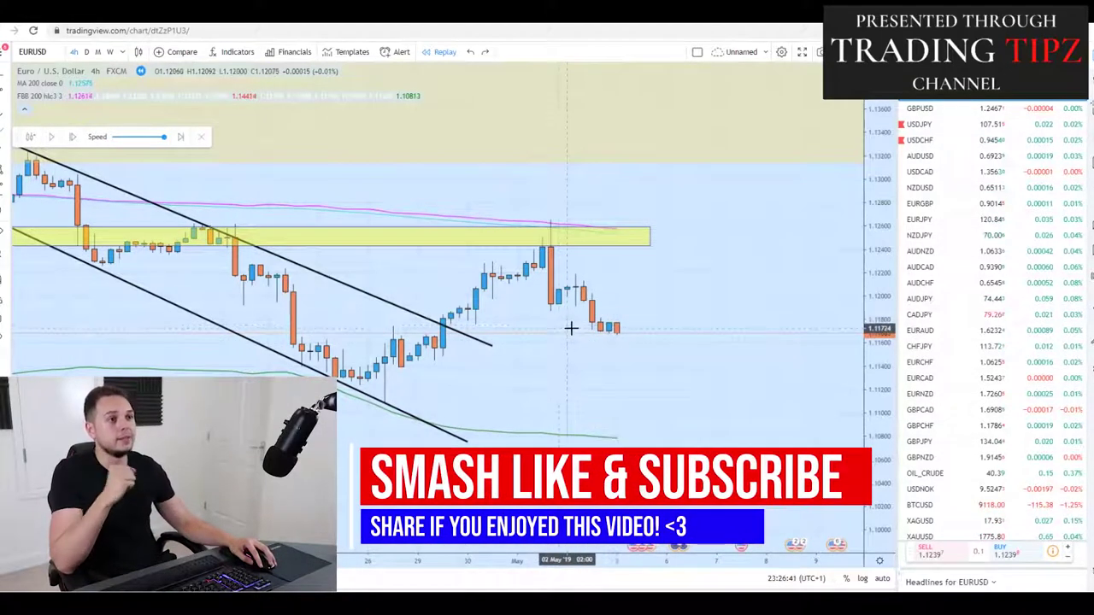
drag(575, 331, 624, 337)
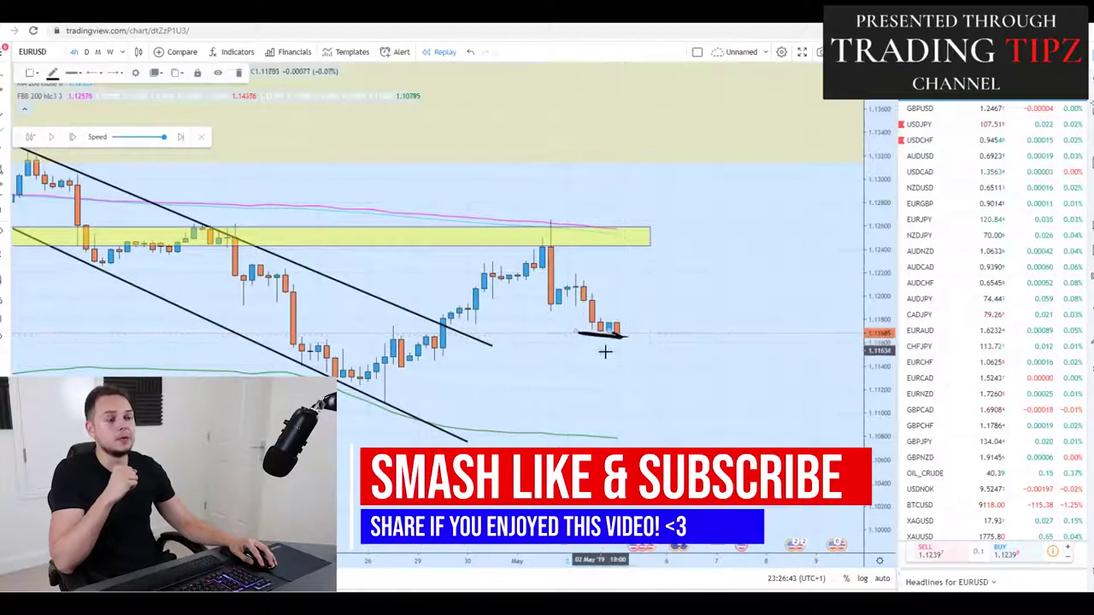